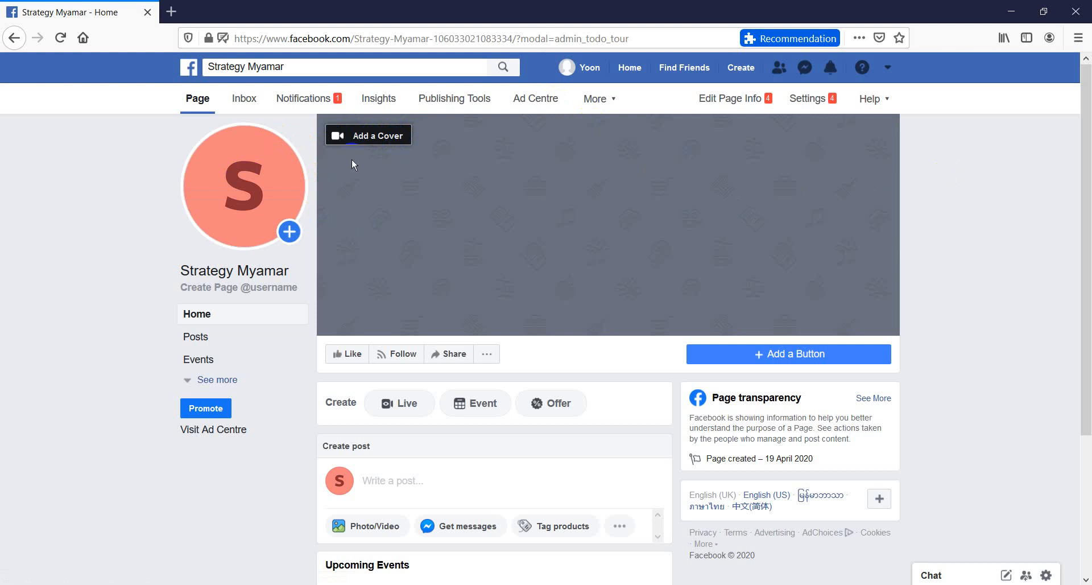
pyautogui.click(245, 213)
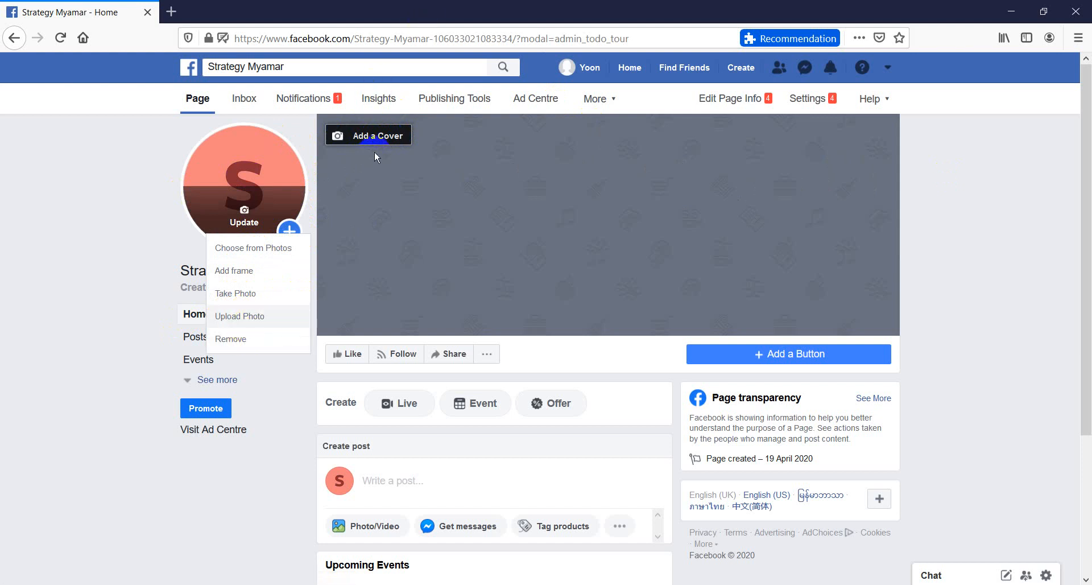
pyautogui.click(357, 137)
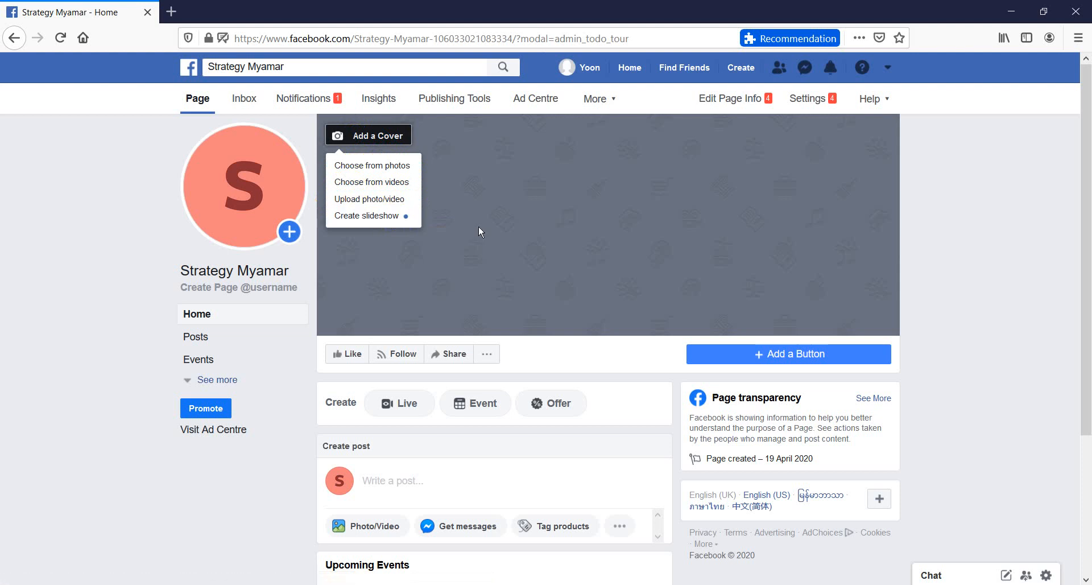
pyautogui.click(351, 220)
pyautogui.click(648, 349)
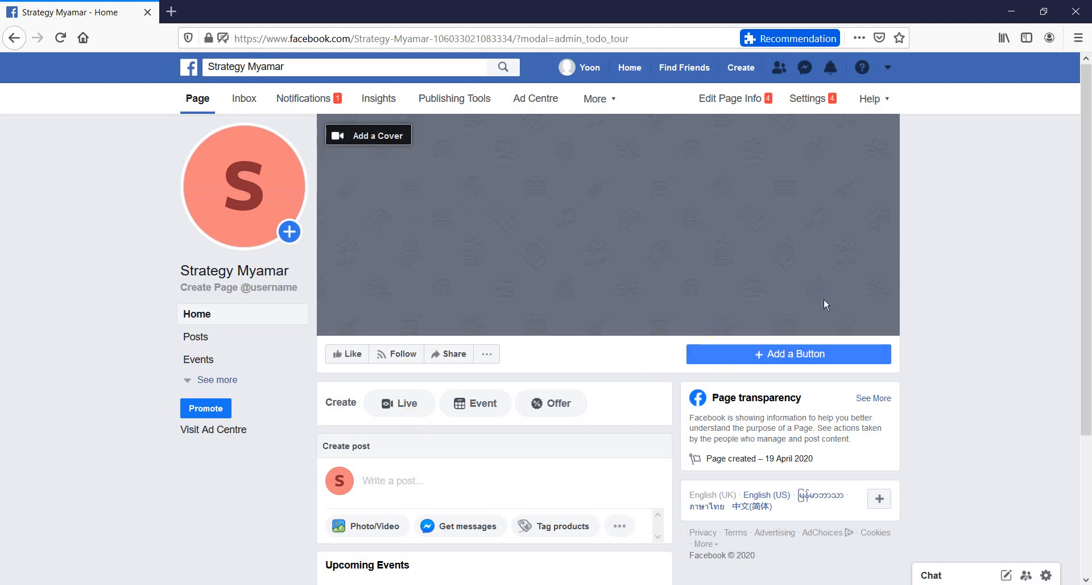
# Add a Send Message contact button to the Page that directs people to Messenger
pyautogui.click(749, 356)
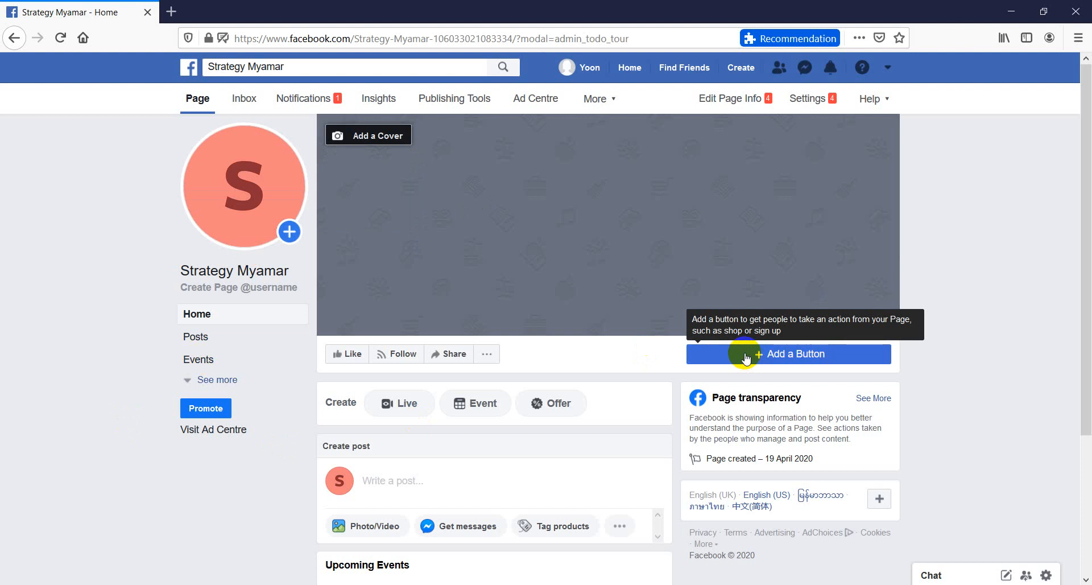
pyautogui.click(746, 356)
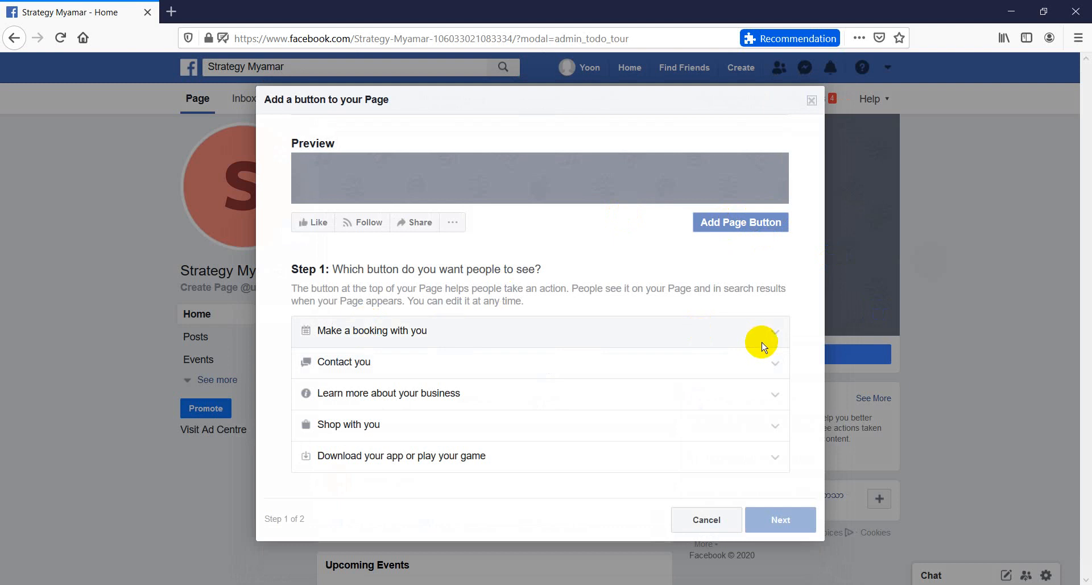
pyautogui.click(757, 356)
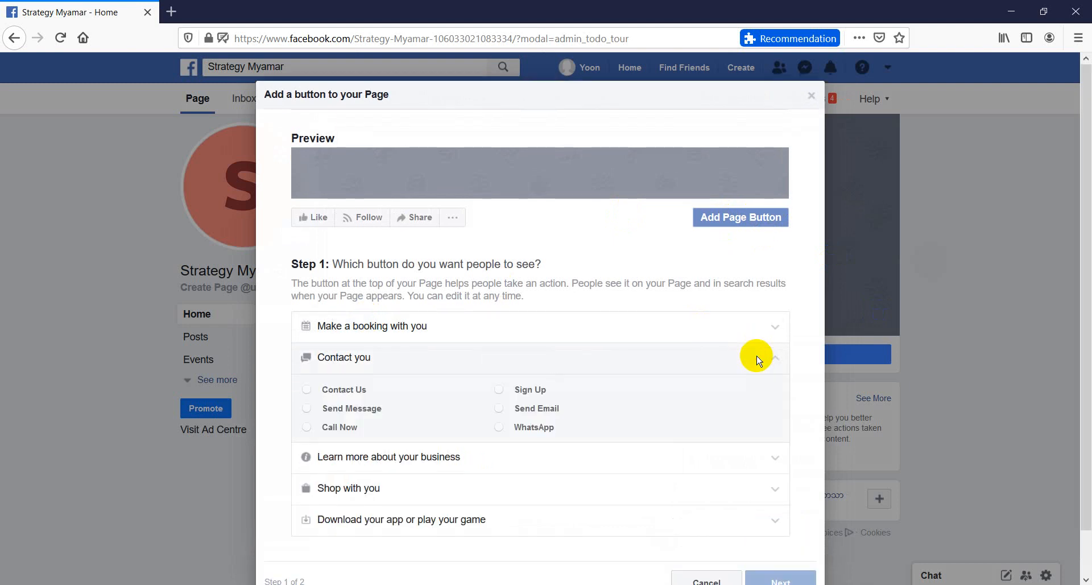
pyautogui.click(335, 393)
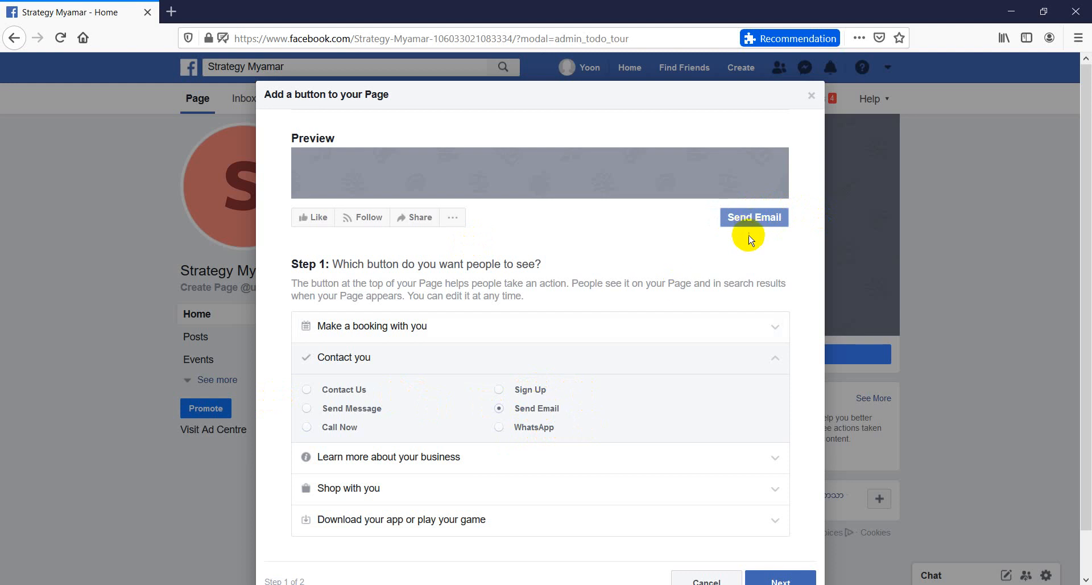
pyautogui.click(337, 414)
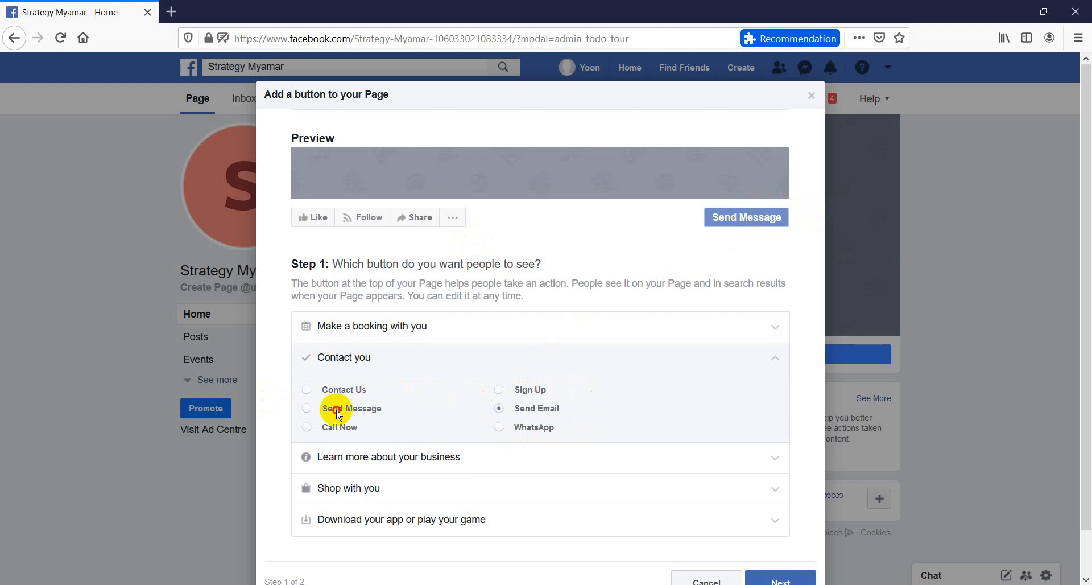
pyautogui.scroll(-2, 338, 414)
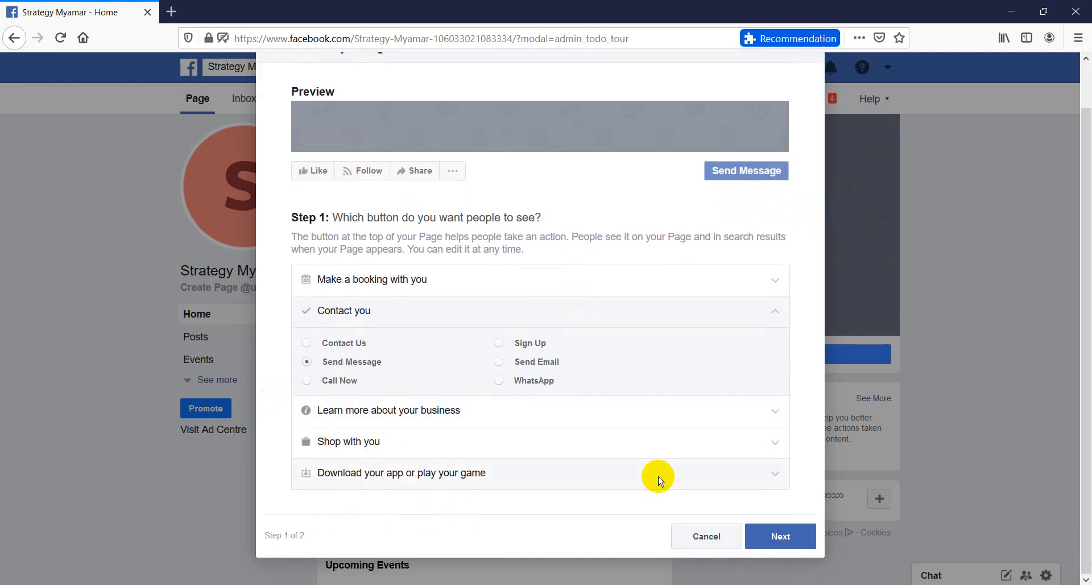
pyautogui.click(790, 531)
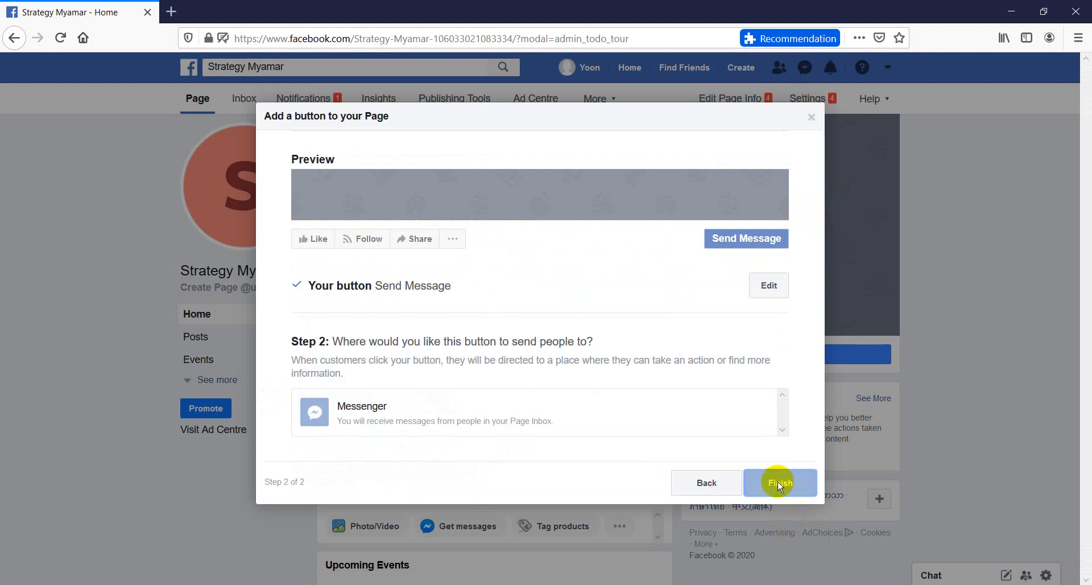
pyautogui.click(592, 411)
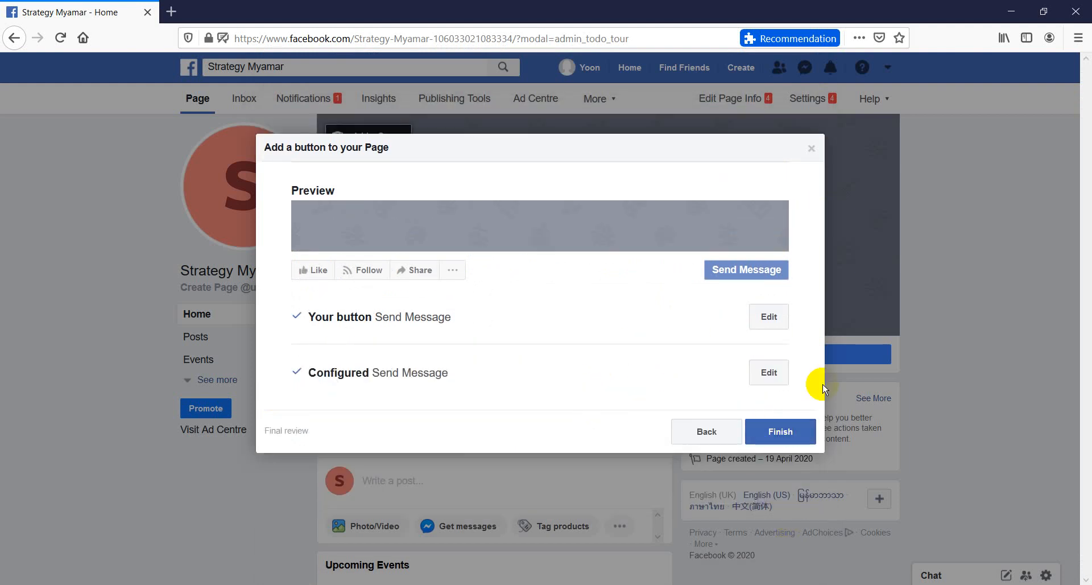
pyautogui.click(799, 428)
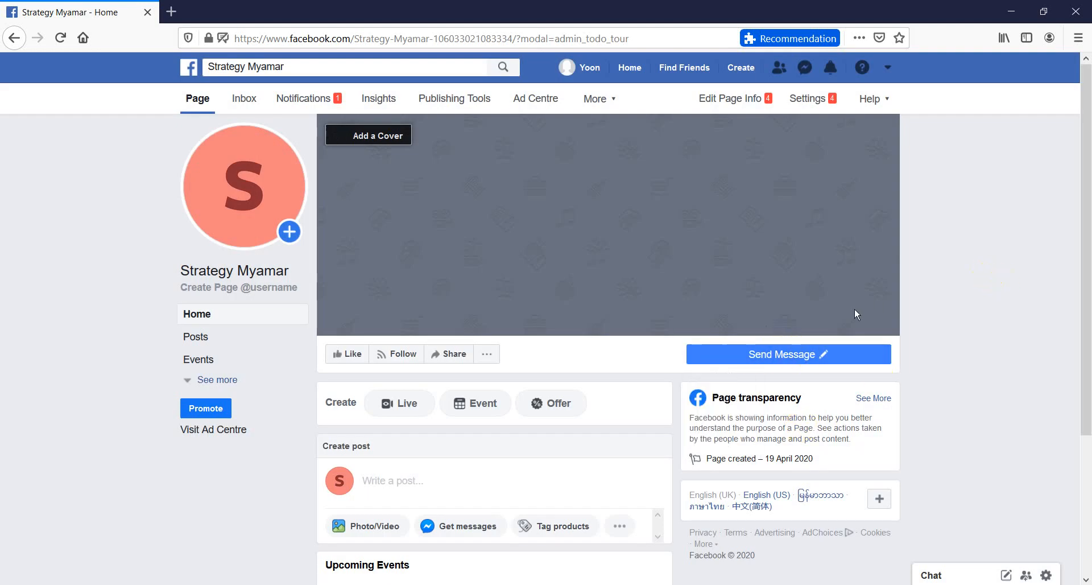
# Open the Page's About section and look over its general, business and contact details
pyautogui.scroll(-3, 855, 310)
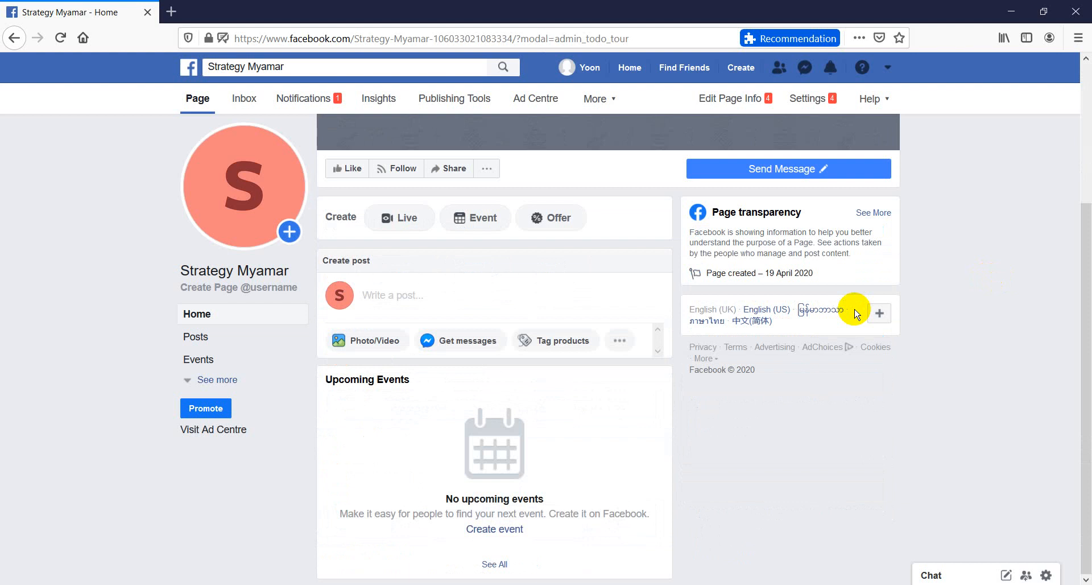
pyautogui.scroll(3, 855, 309)
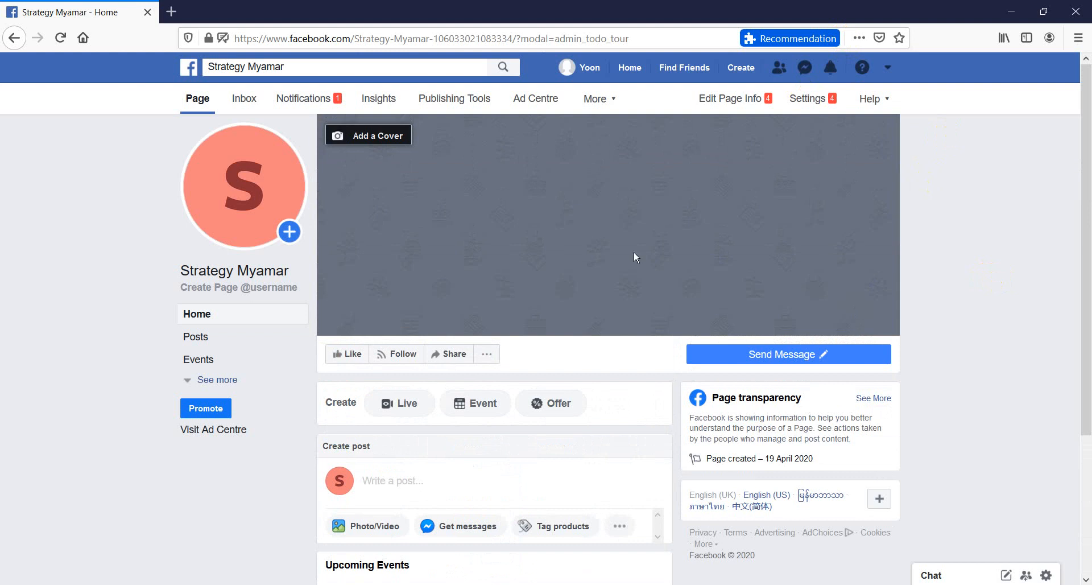
pyautogui.click(208, 378)
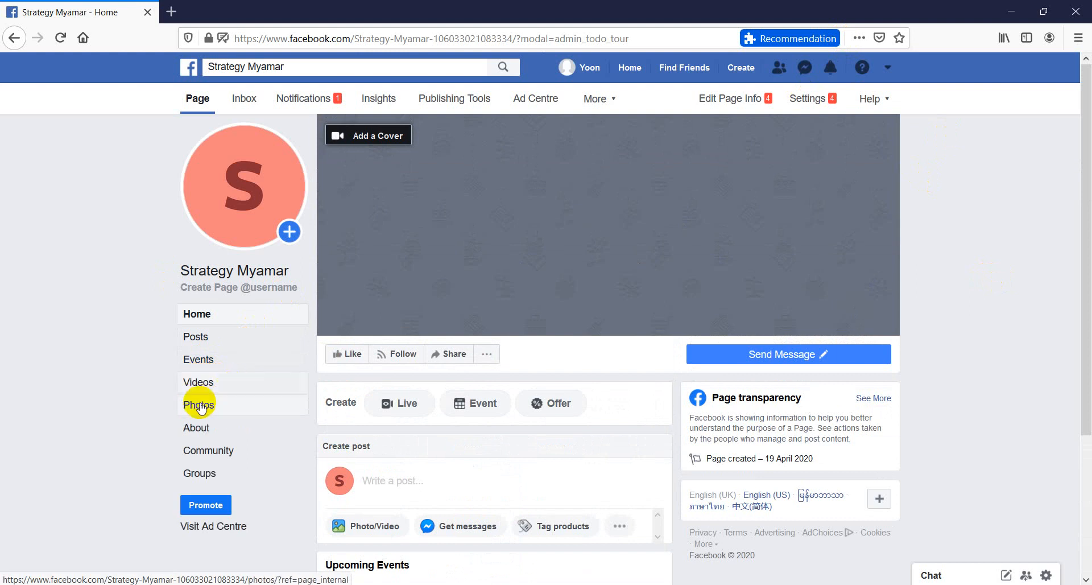
pyautogui.click(198, 429)
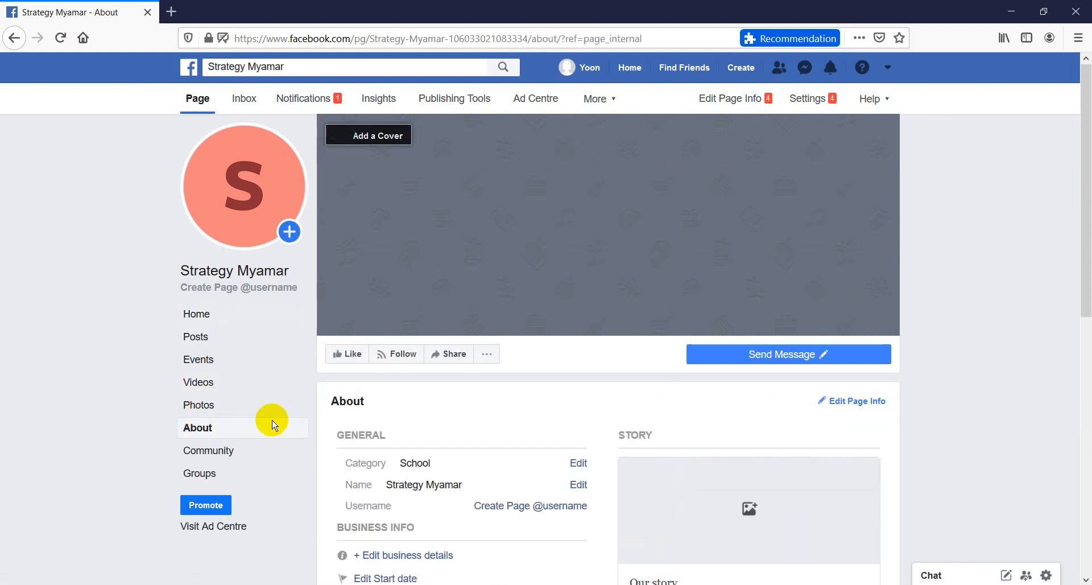
pyautogui.scroll(-4, 580, 406)
pyautogui.scroll(-3, 581, 407)
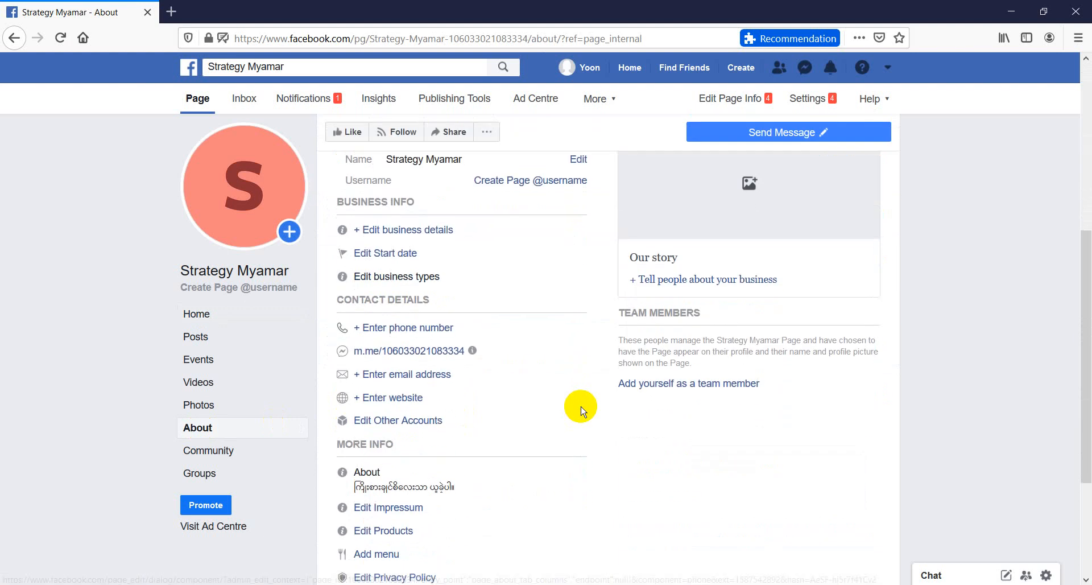
pyautogui.scroll(5, 578, 264)
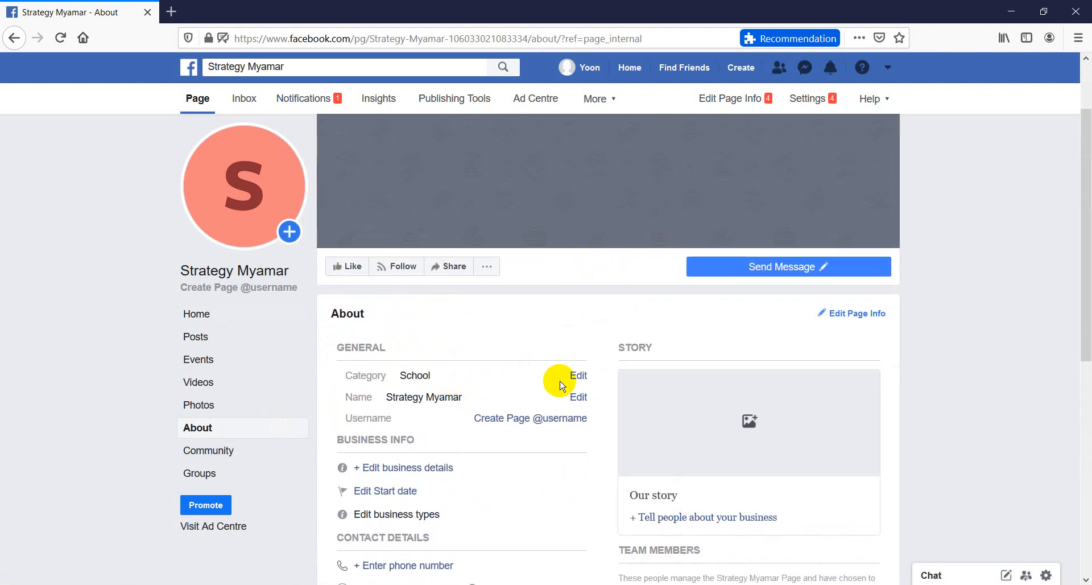
pyautogui.scroll(-3, 589, 392)
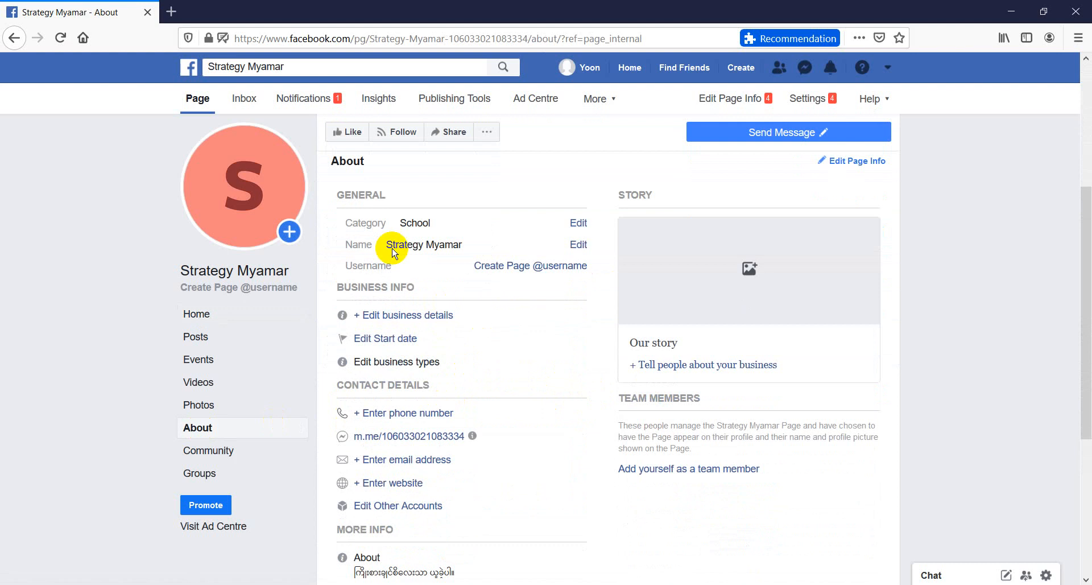
# Remove the Computer and Internet website and Computer training school entries from the Page's categories
pyautogui.click(578, 226)
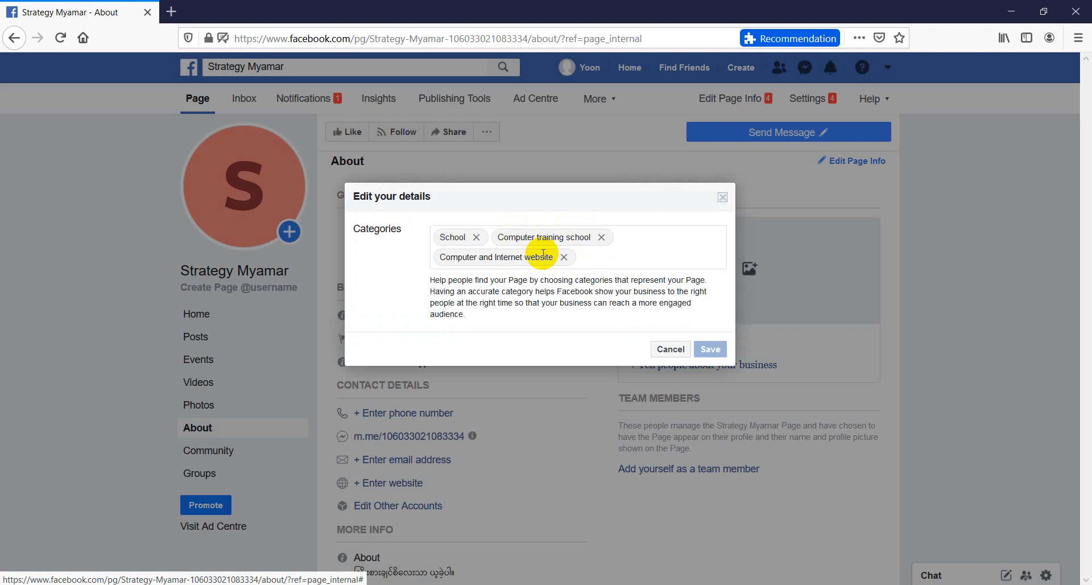
pyautogui.click(564, 256)
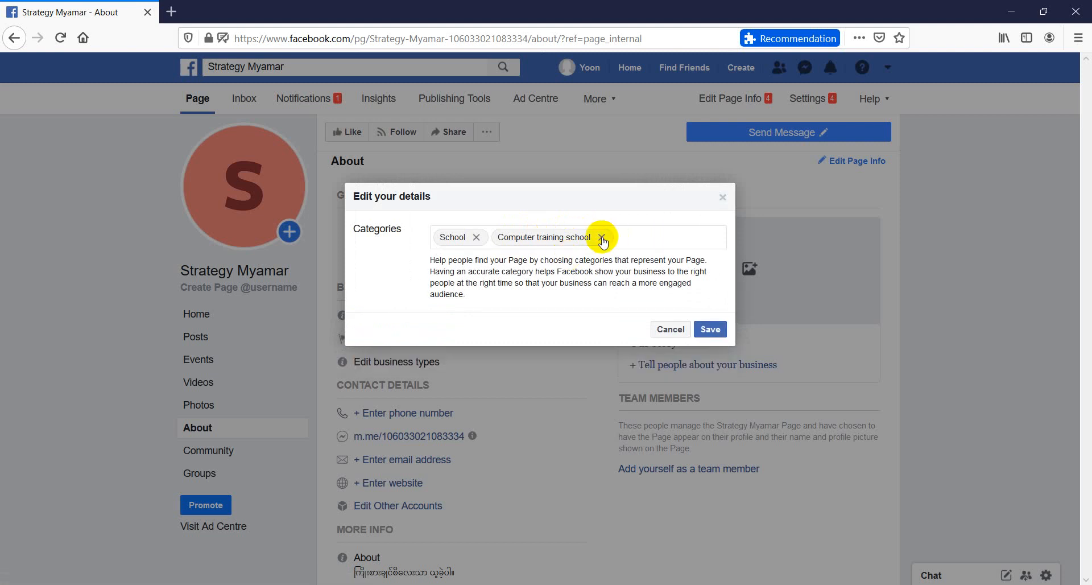
pyautogui.click(601, 236)
# Search the Page categories for "computer" and add Computer training school
pyautogui.click(508, 238)
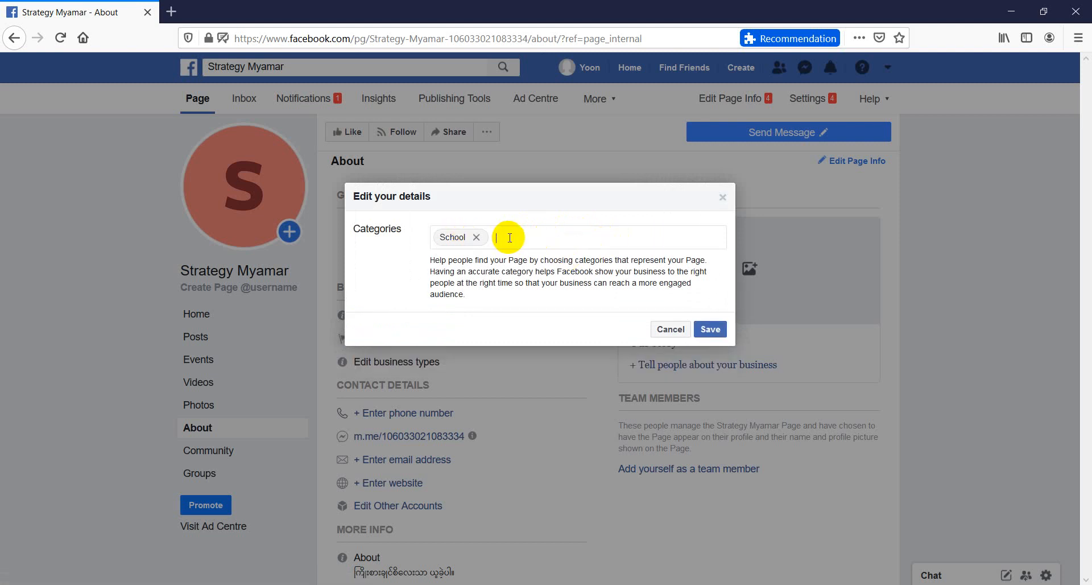
pyautogui.write('comput')
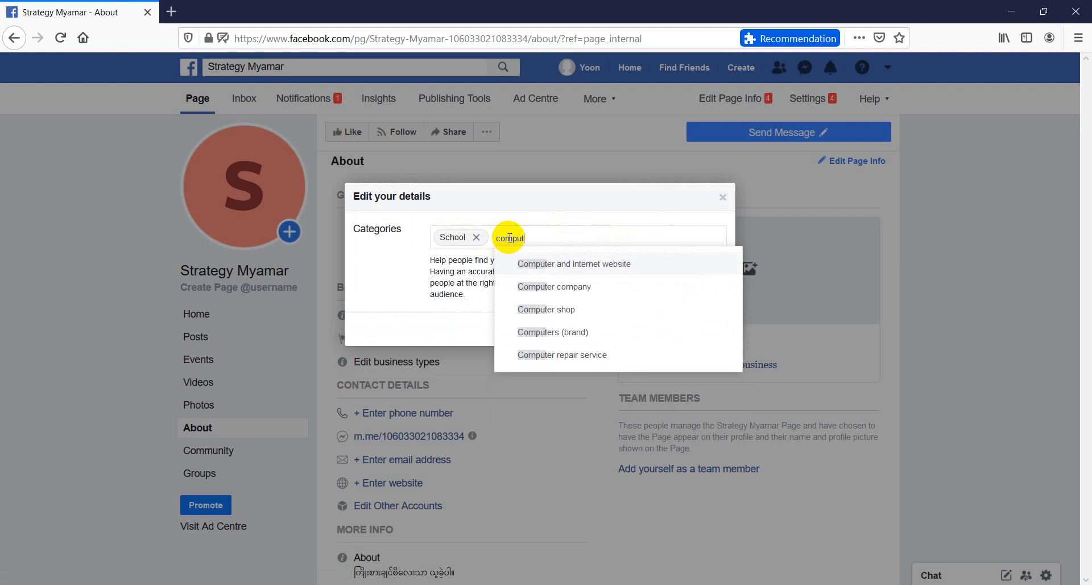
pyautogui.write('er')
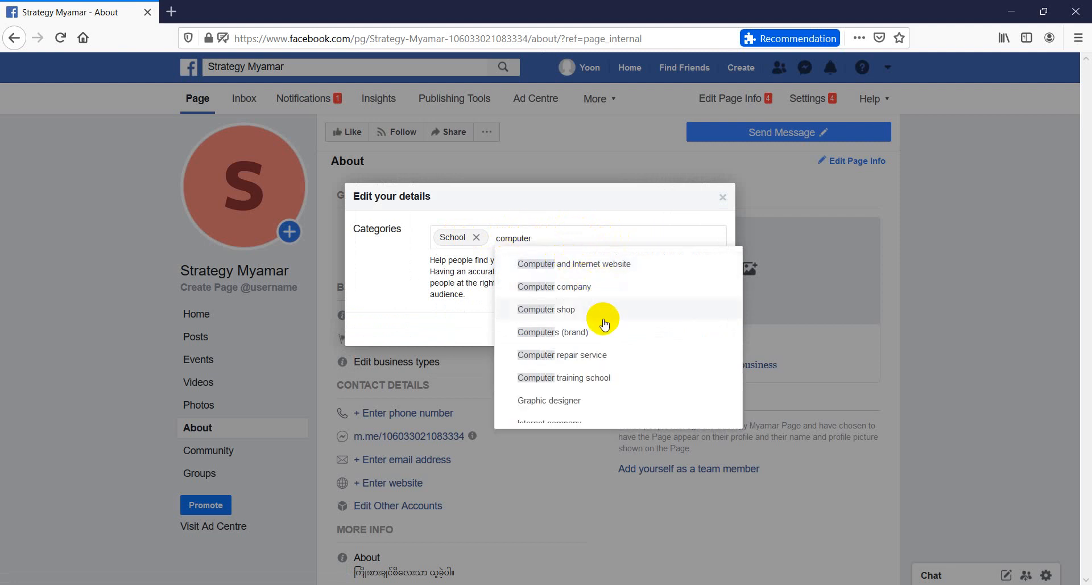
pyautogui.click(579, 378)
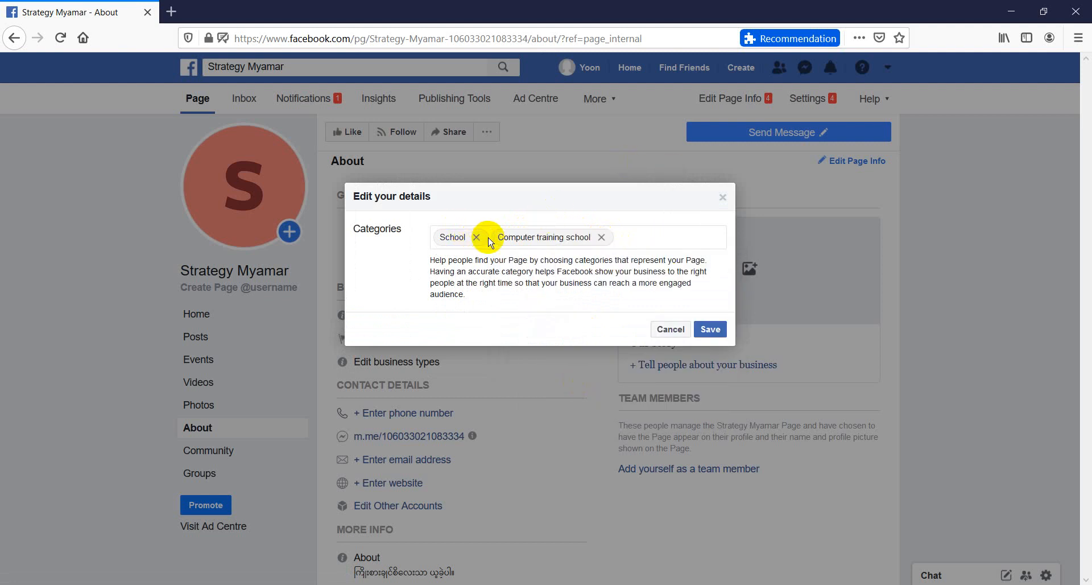
# Add Computer and Internet website as the third Page category
pyautogui.write('t')
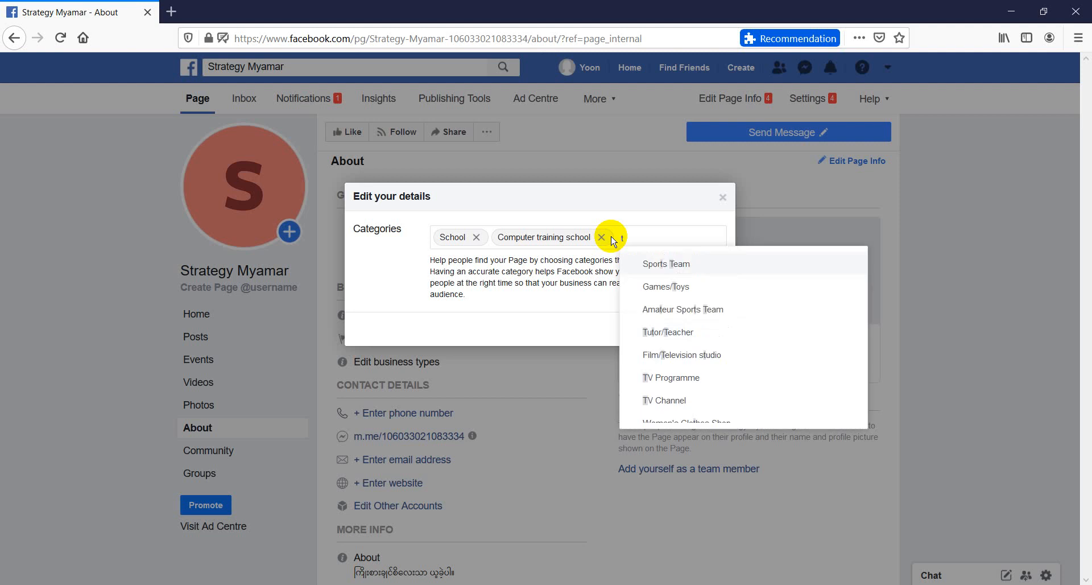
pyautogui.press('BackSpace')
pyautogui.write('com')
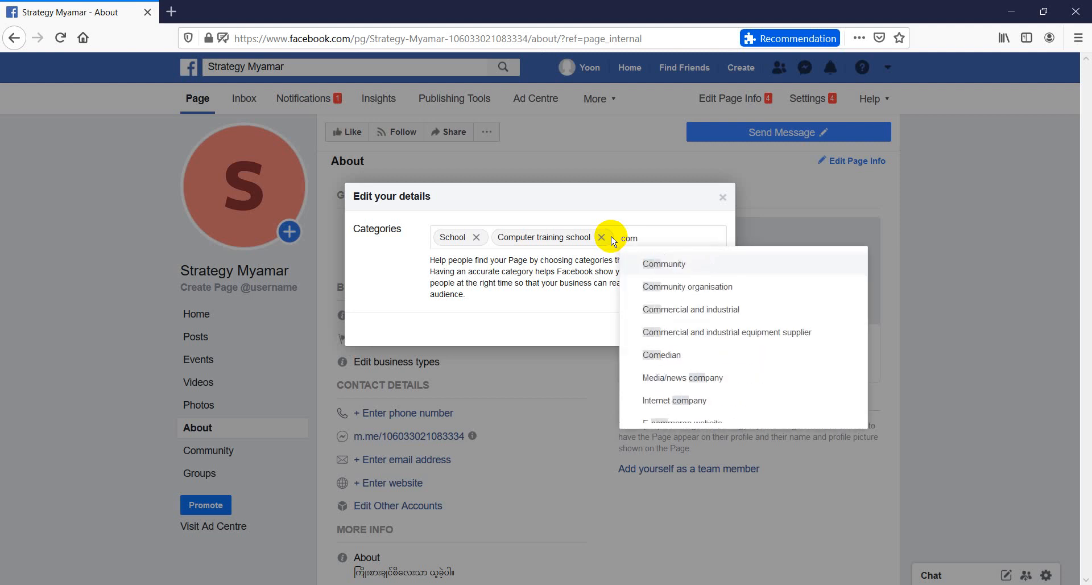
pyautogui.write('puter')
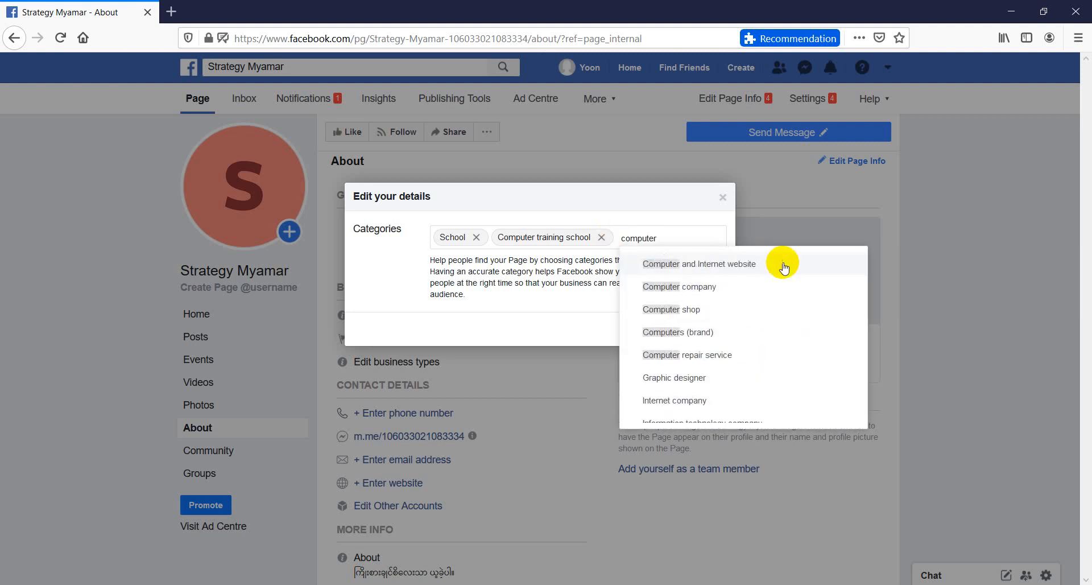
pyautogui.click(751, 264)
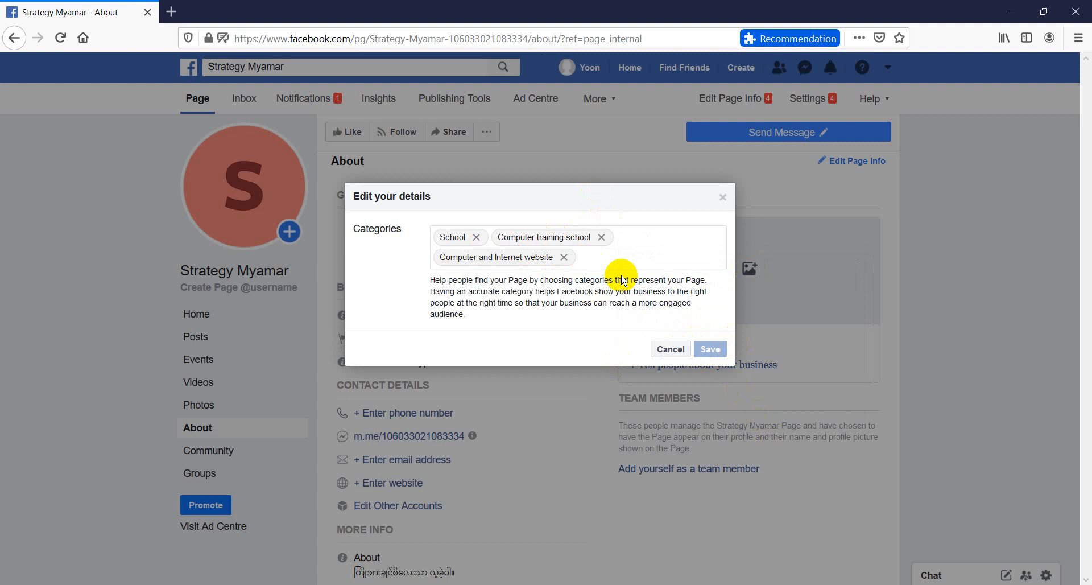
# Replace the third Page category with Computer repair service, save the categories and dismiss the suggestion to add more info
pyautogui.press('BackSpace')
pyautogui.write('c')
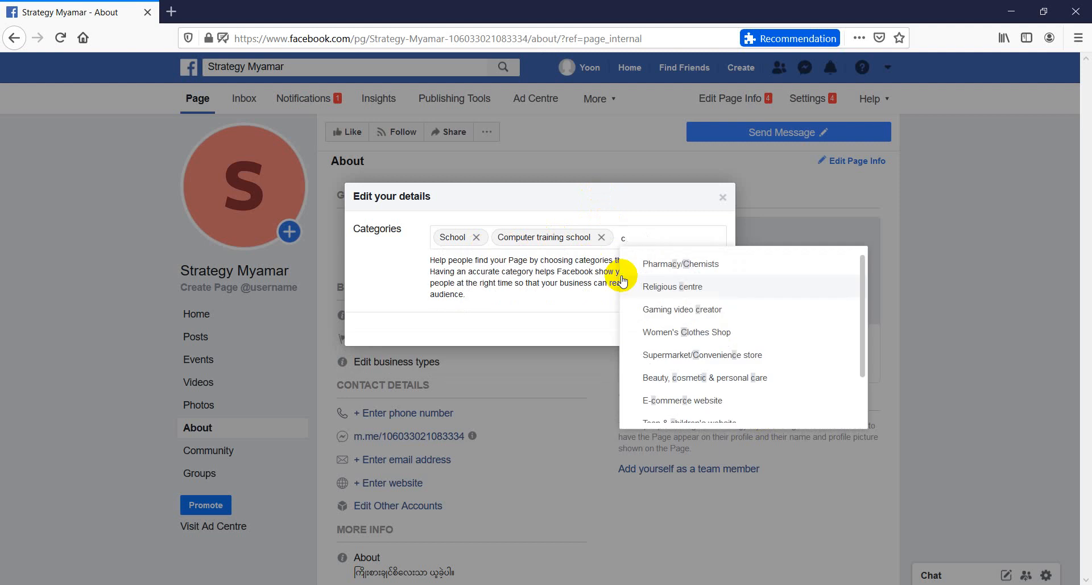
pyautogui.write('omputer')
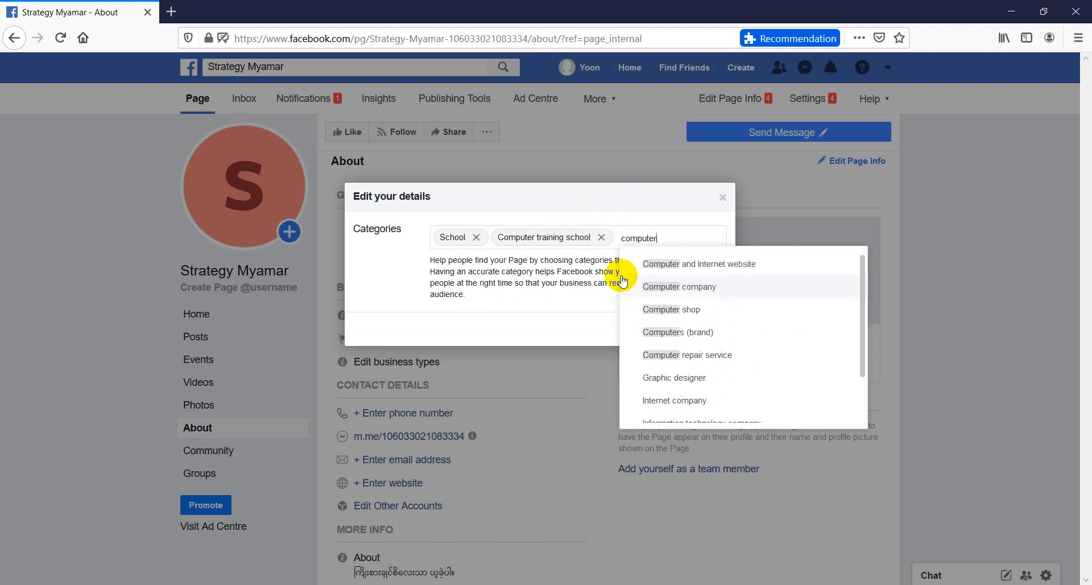
pyautogui.click(713, 358)
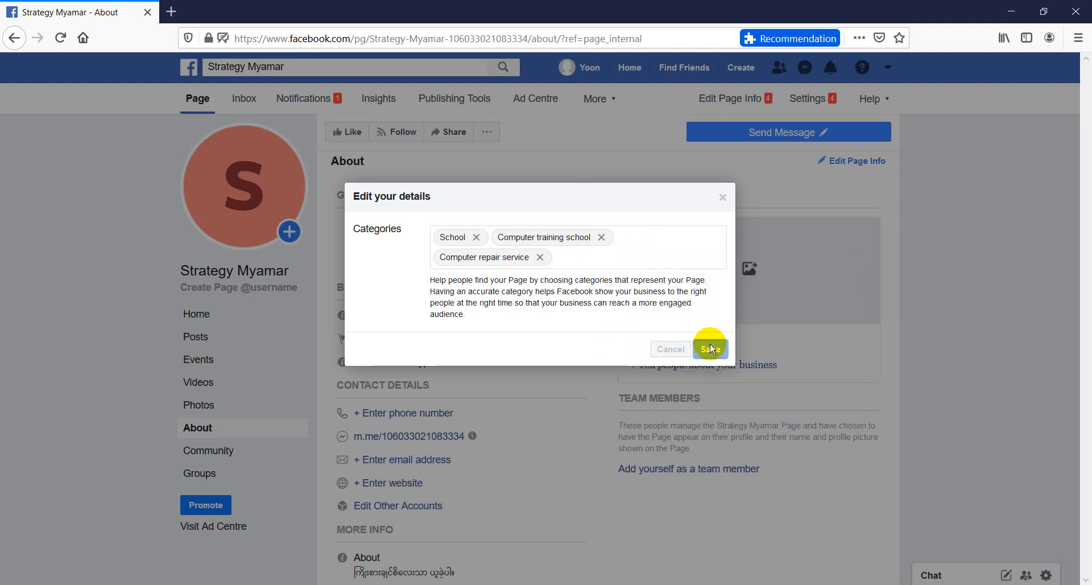
pyautogui.click(710, 345)
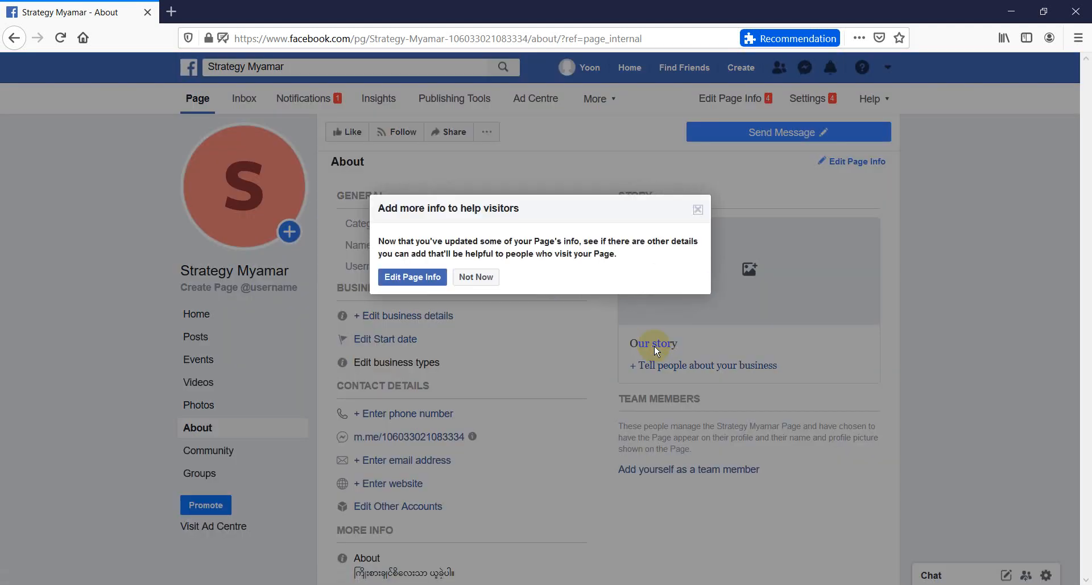
pyautogui.click(699, 214)
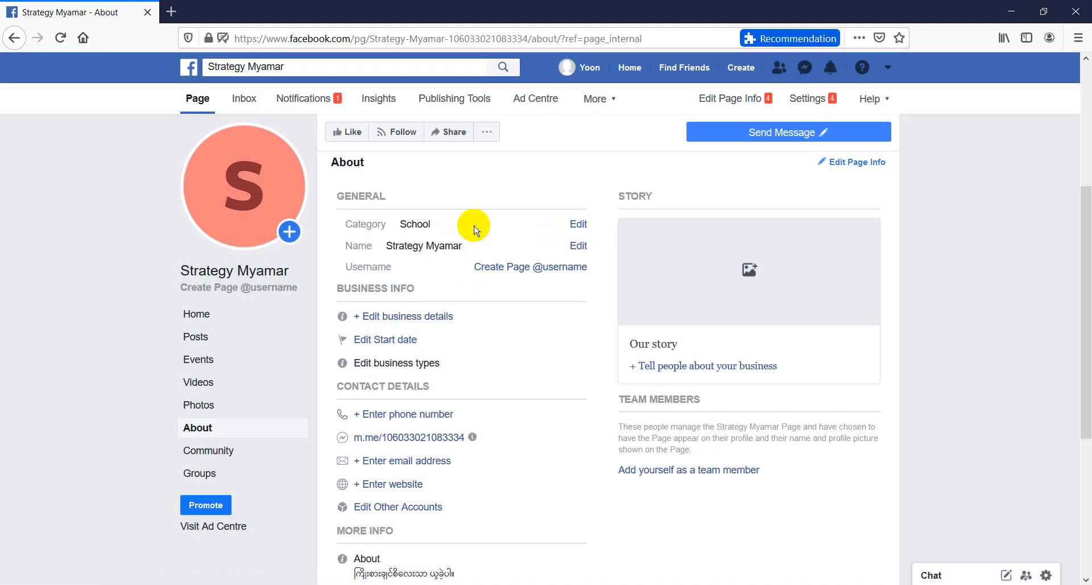
# Replace the third Page category with Information technology company, save the categories and dismiss the suggestion to add more info
pyautogui.click(577, 226)
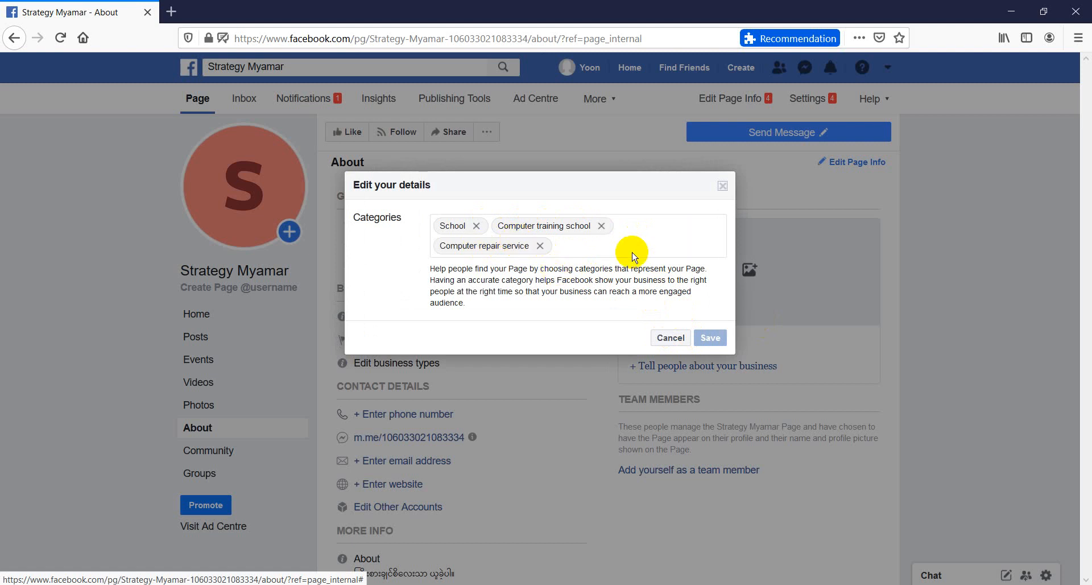
pyautogui.click(542, 246)
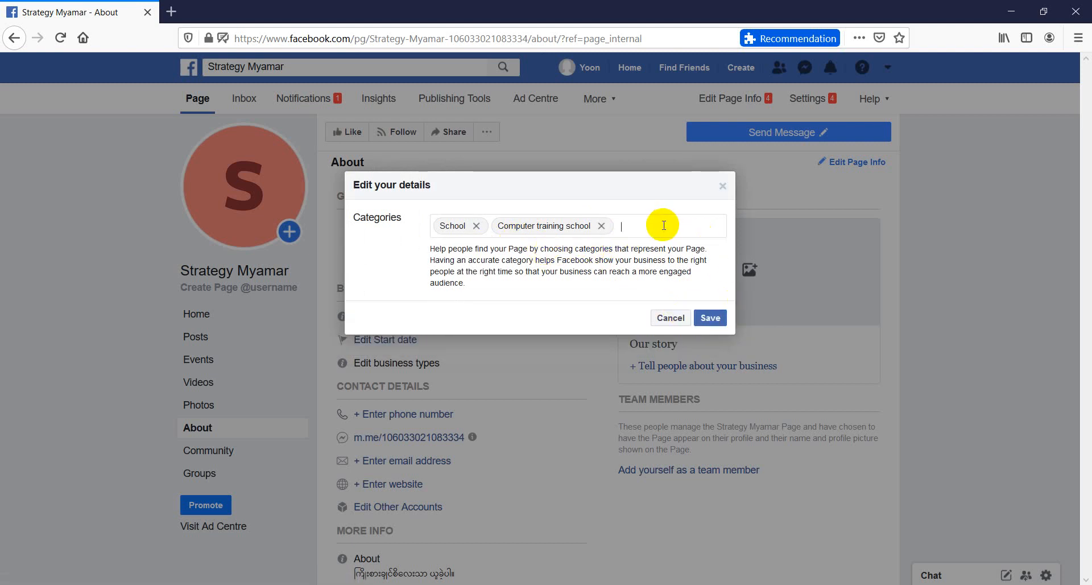
pyautogui.write('computer')
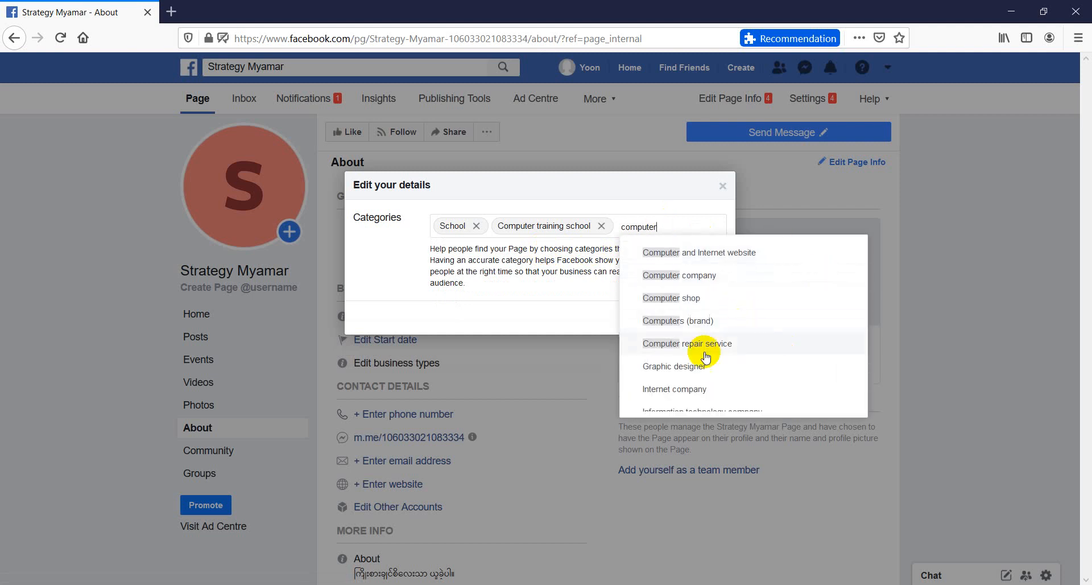
pyautogui.scroll(-1, 687, 358)
pyautogui.scroll(1, 708, 319)
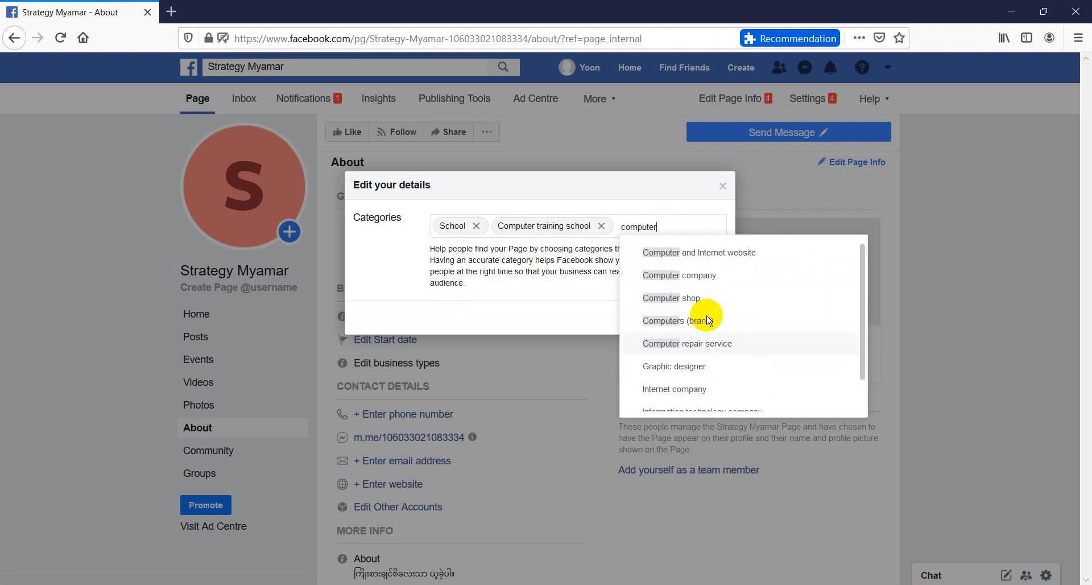
pyautogui.scroll(-1, 707, 275)
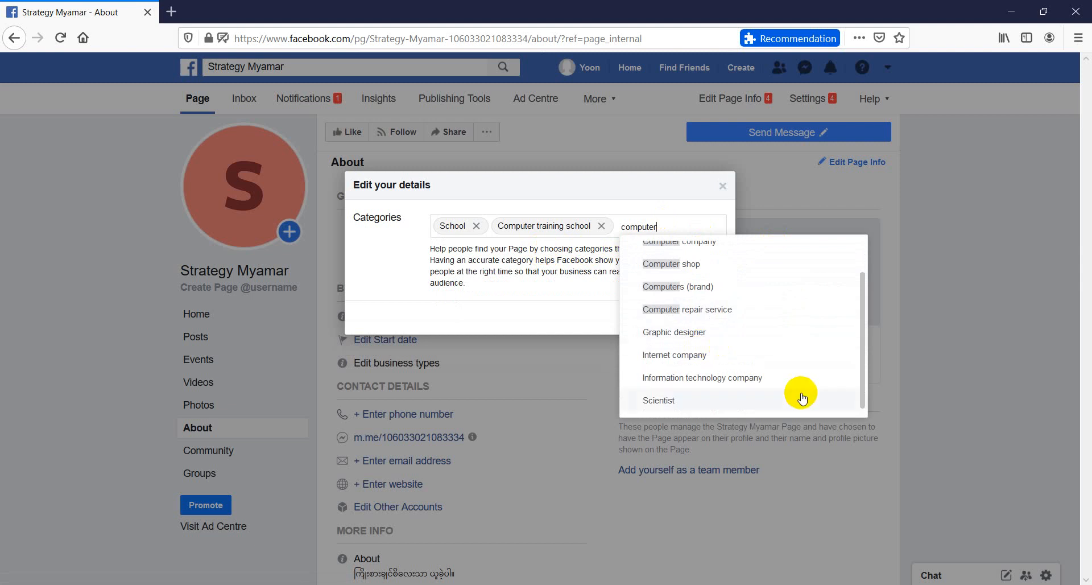
pyautogui.click(715, 377)
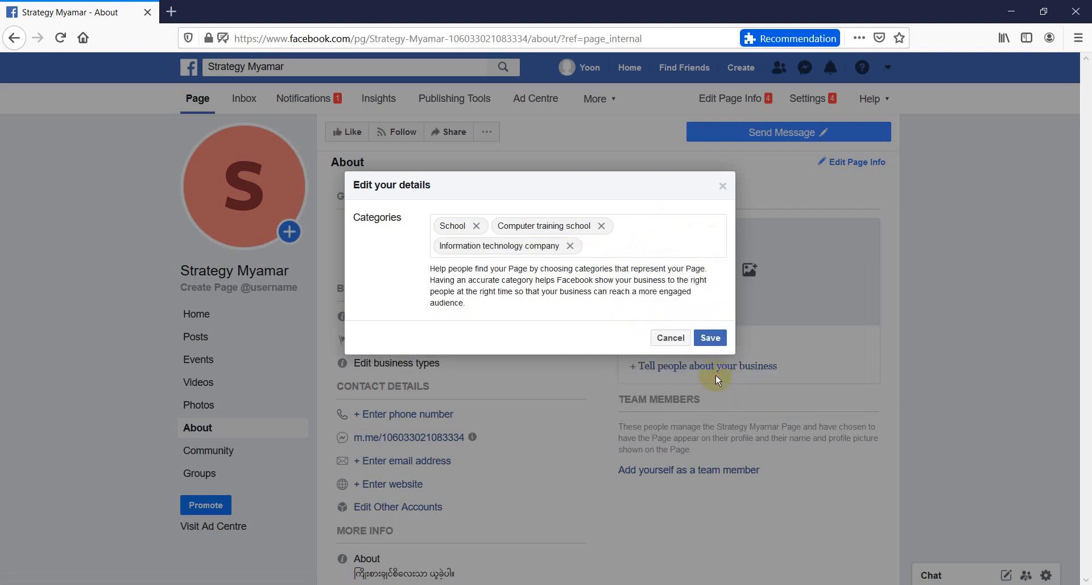
pyautogui.click(708, 337)
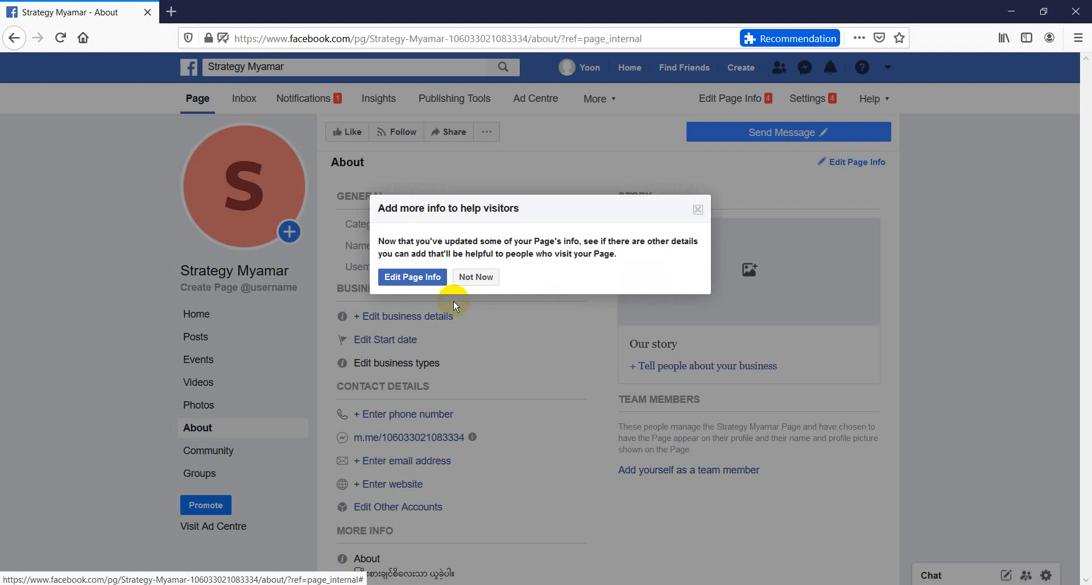
pyautogui.click(698, 210)
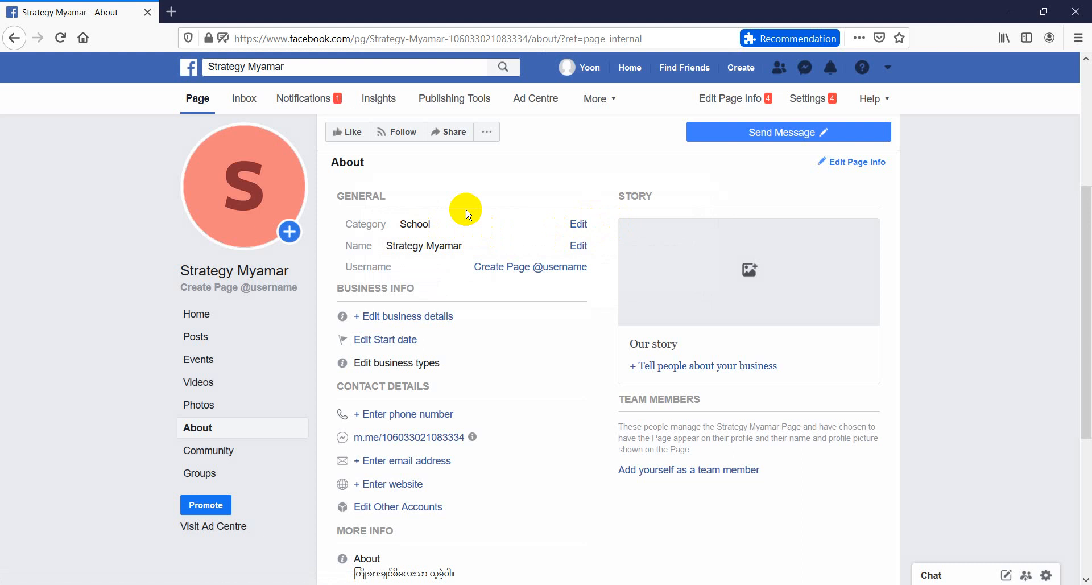
# Draft a Page name change request for "Strategy Myamar and ICT School" and discard it
pyautogui.click(578, 248)
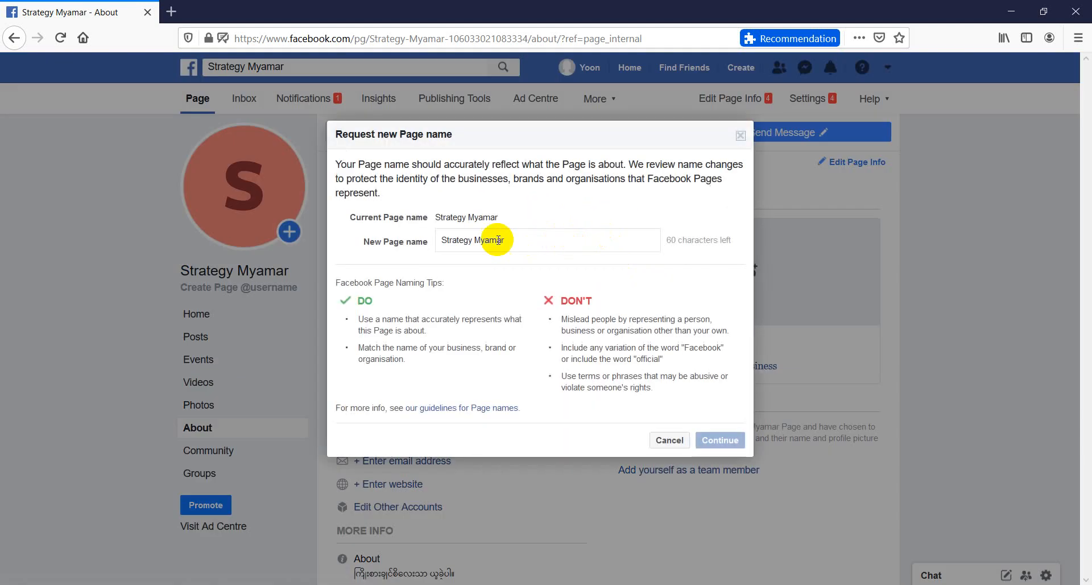
pyautogui.click(544, 248)
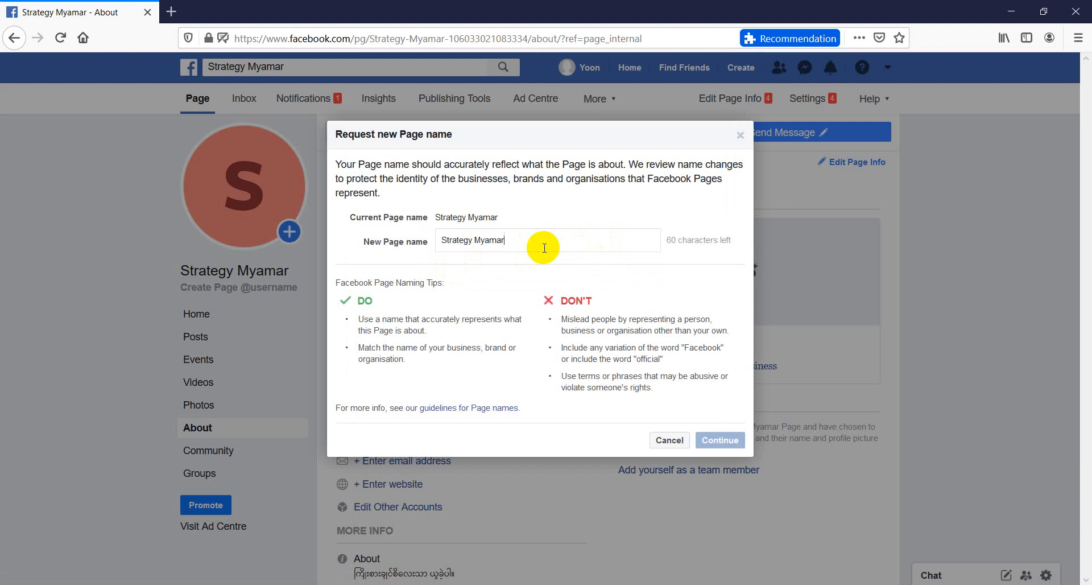
pyautogui.write('and ICT Schoo')
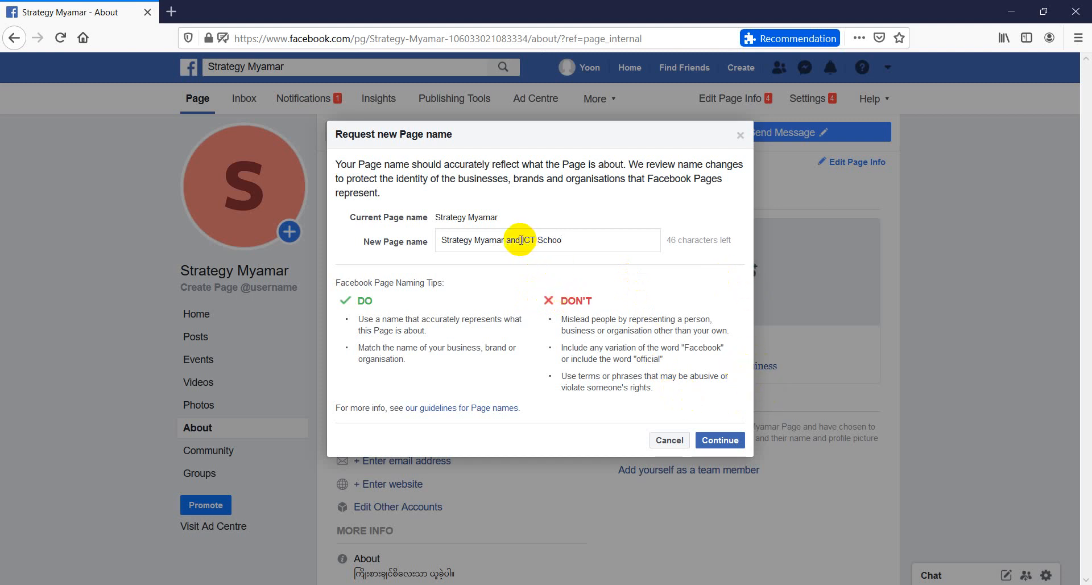
pyautogui.moveTo(519, 240); pyautogui.dragTo(420, 246)
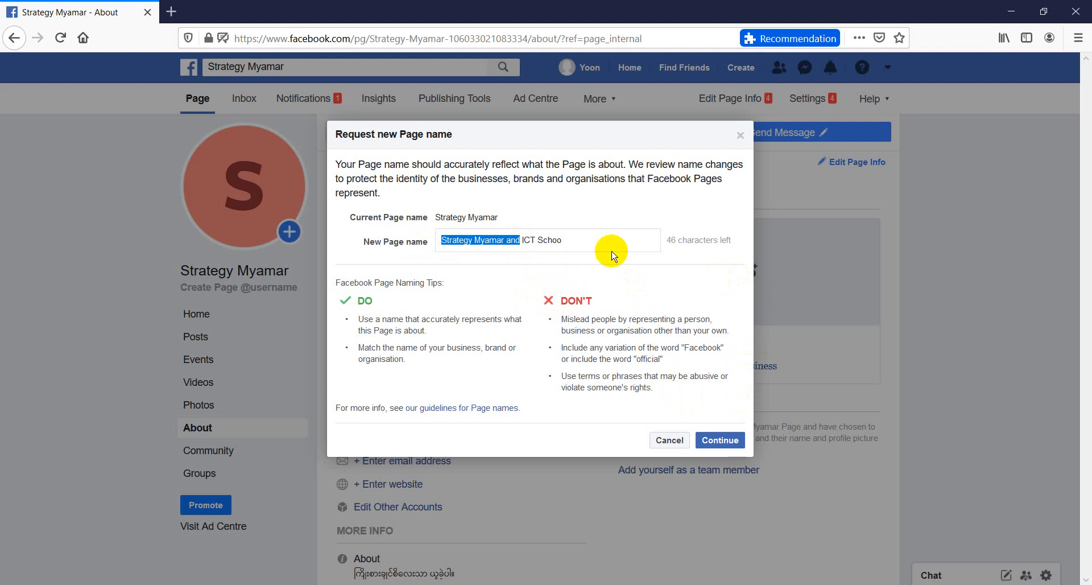
pyautogui.click(585, 243)
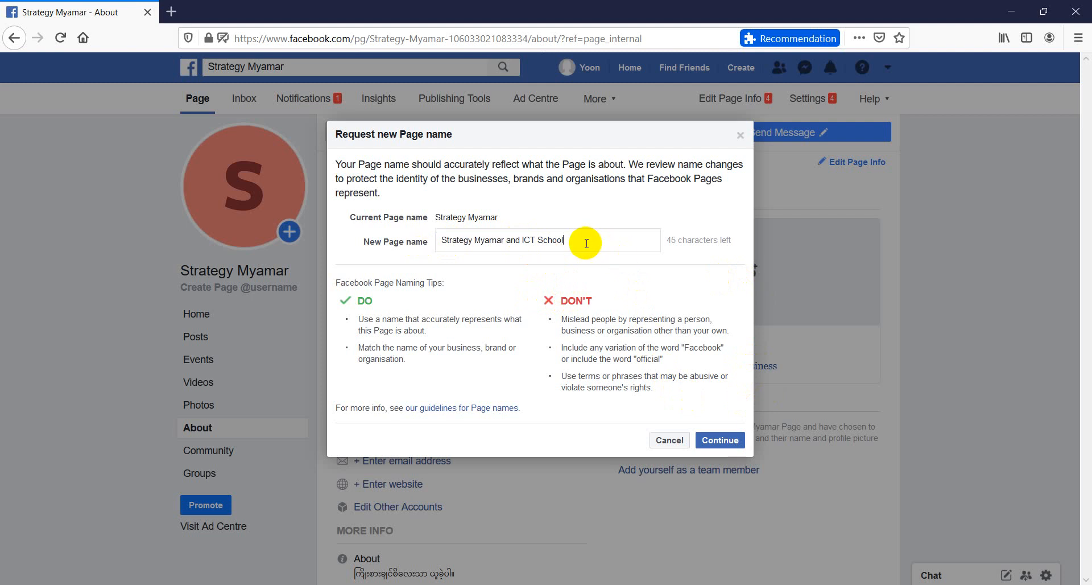
pyautogui.moveTo(588, 242); pyautogui.dragTo(415, 239)
pyautogui.press('BackSpace')
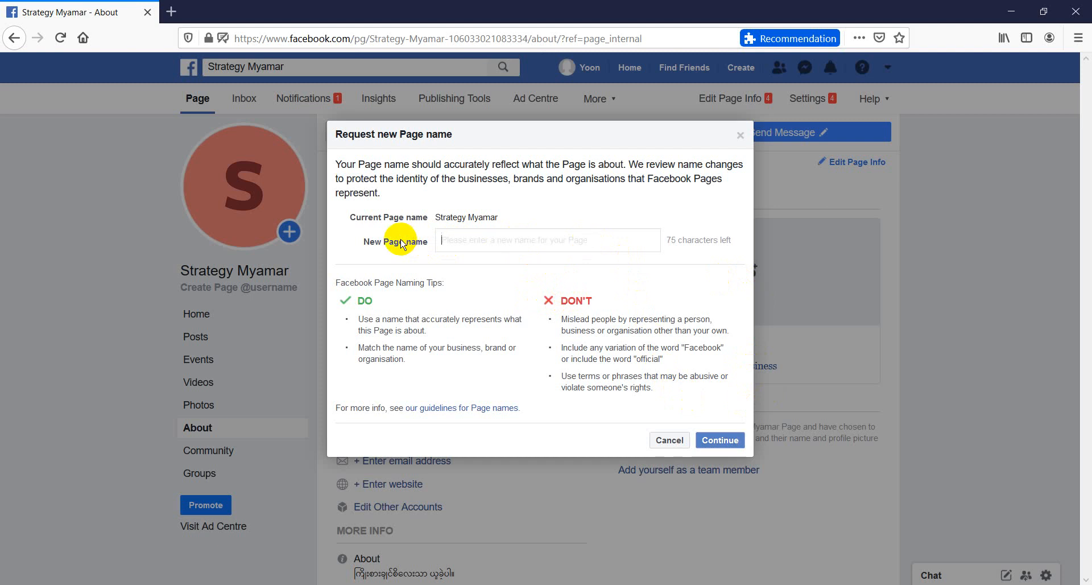
pyautogui.click(668, 440)
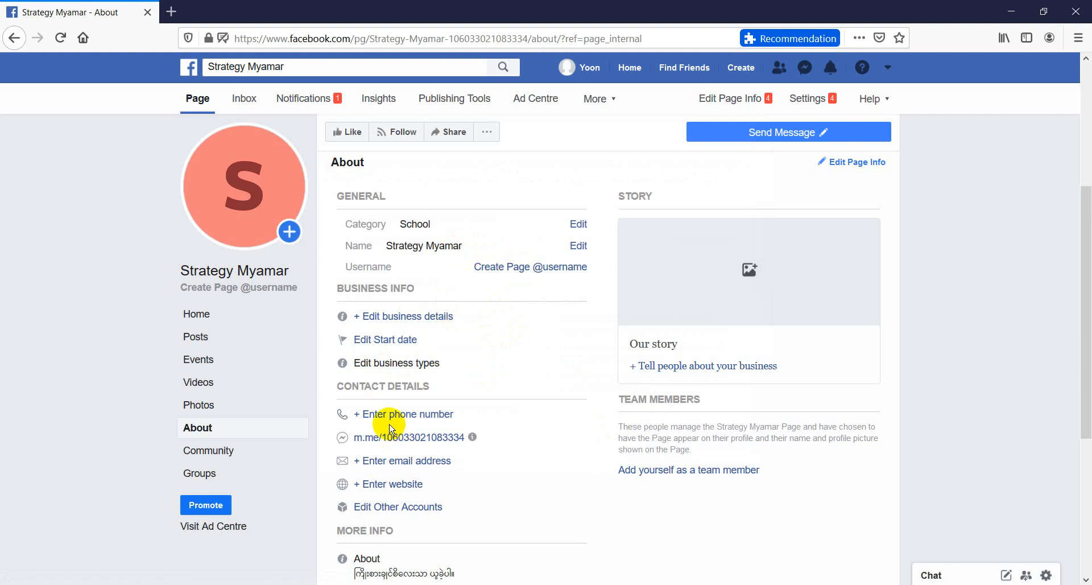
# Enter strategymyanmar as the Page username and cancel without creating it
pyautogui.moveTo(851, 136)
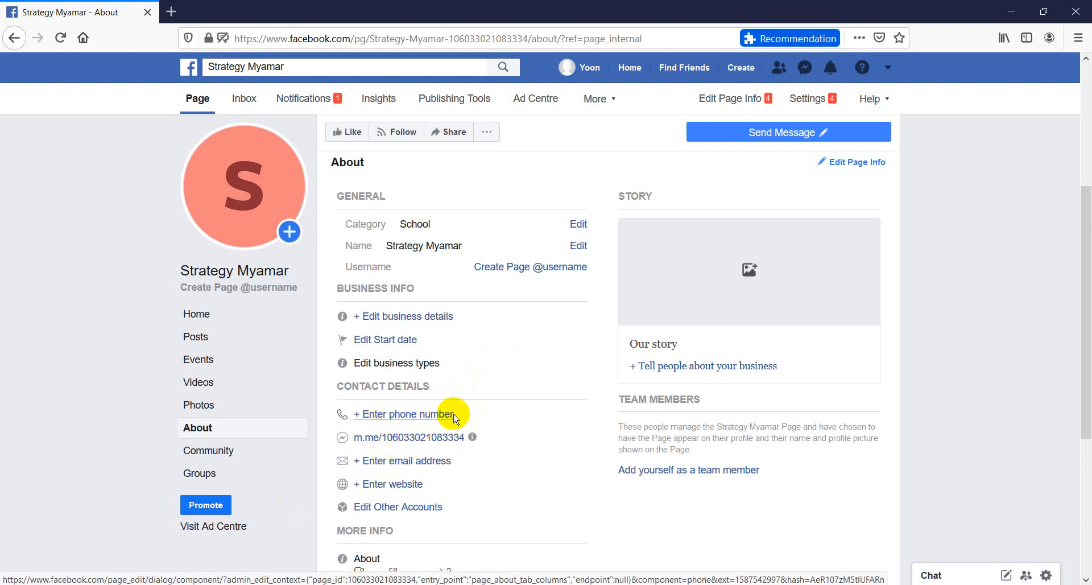
pyautogui.scroll(3, 456, 463)
pyautogui.scroll(-3, 464, 405)
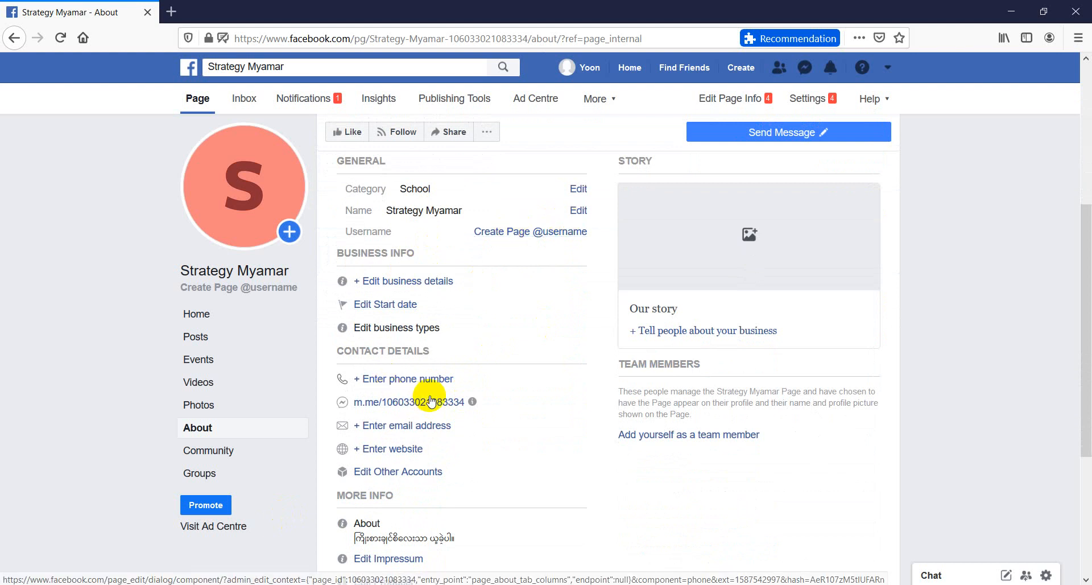
pyautogui.click(506, 233)
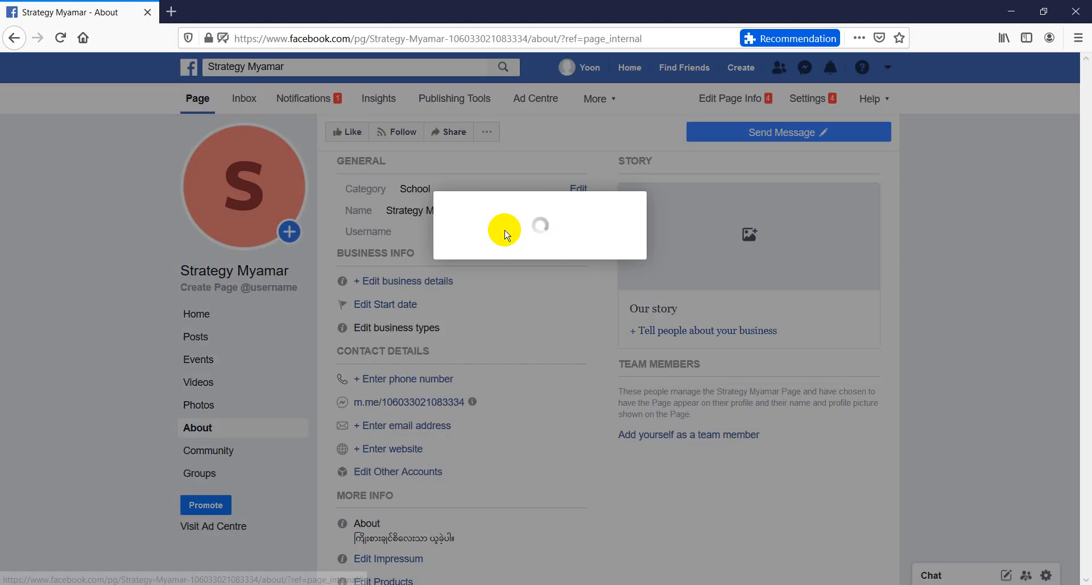
pyautogui.click(390, 339)
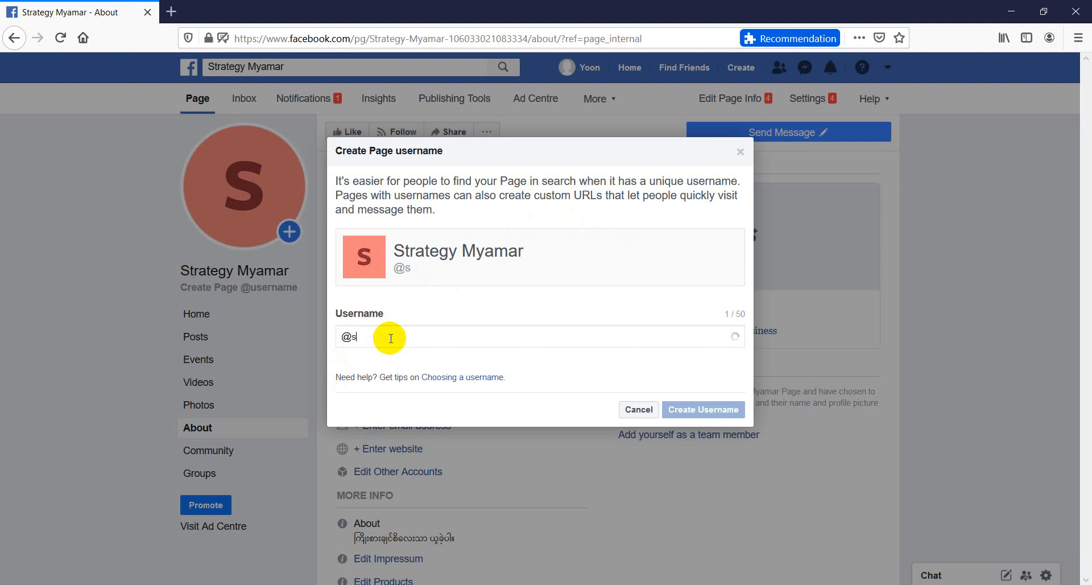
pyautogui.write('strategymyanmar')
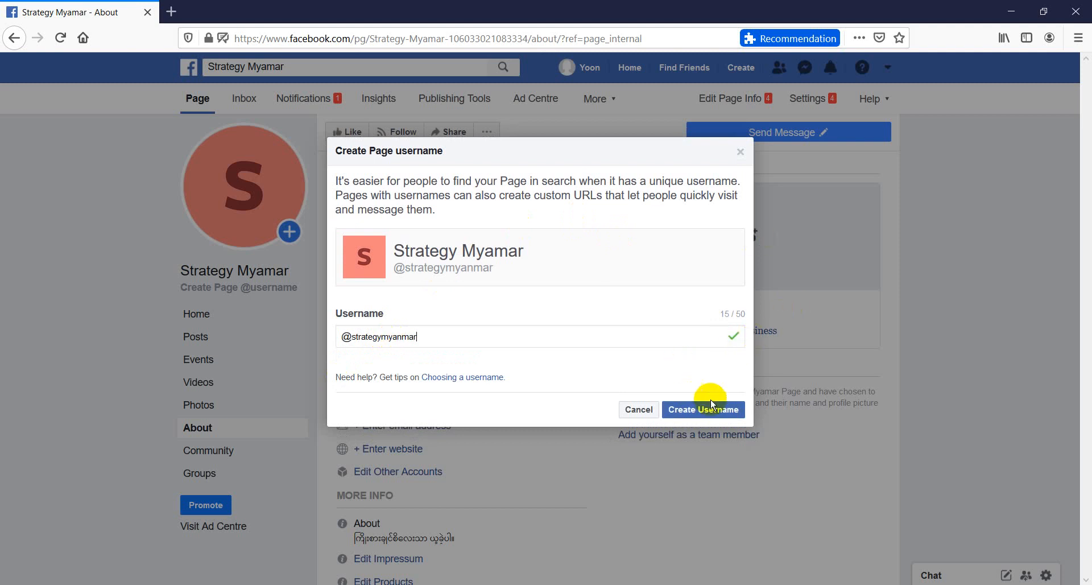
pyautogui.click(642, 411)
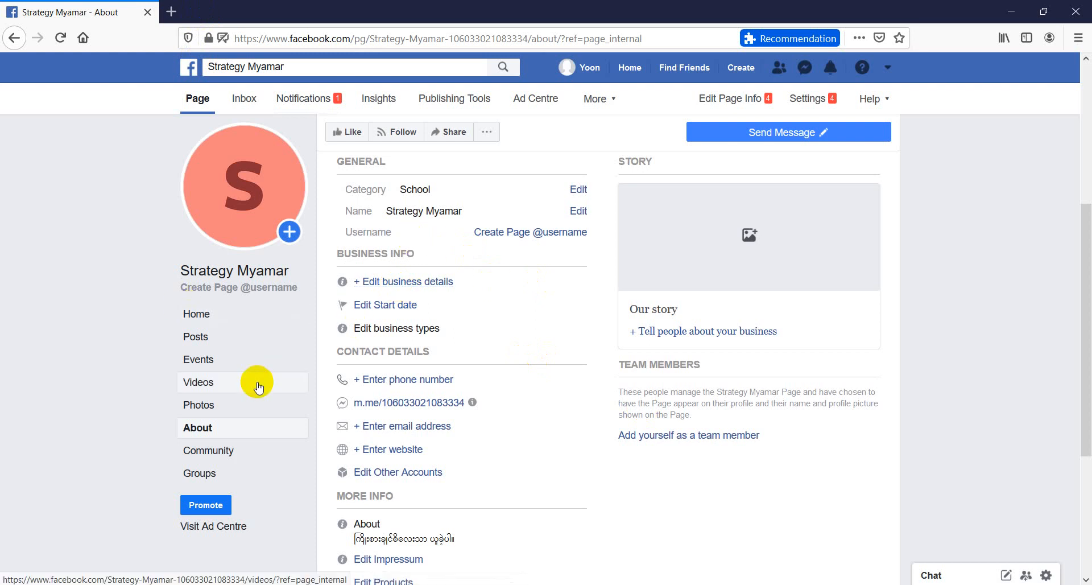
# Correct the spelling in the Page's About description to "ကြိုးစားချင်စိတ်လေးသာ ယူခဲ့ပါ။" and save it
pyautogui.scroll(-4, 257, 387)
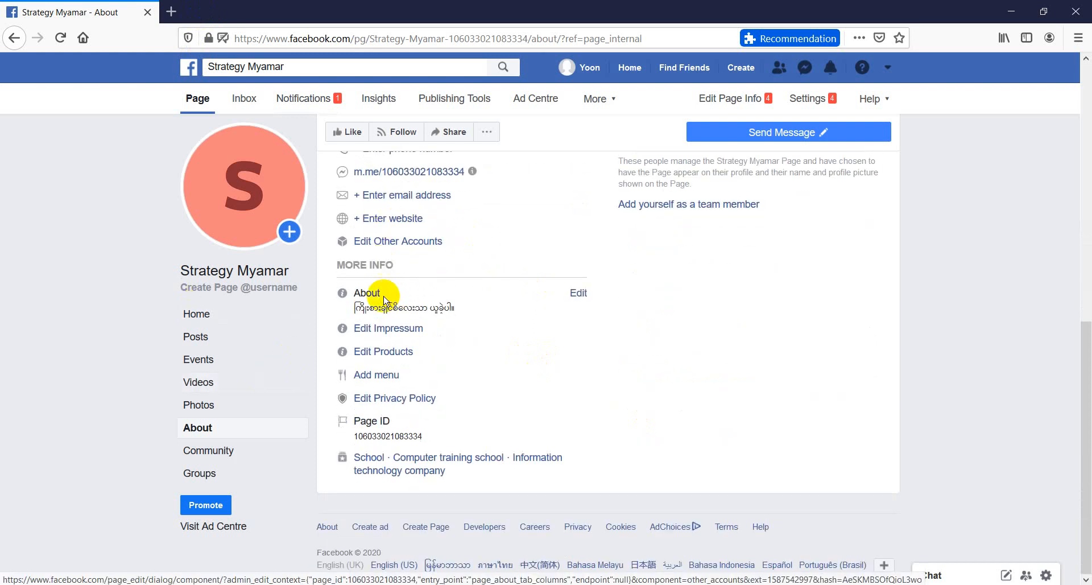
pyautogui.click(576, 293)
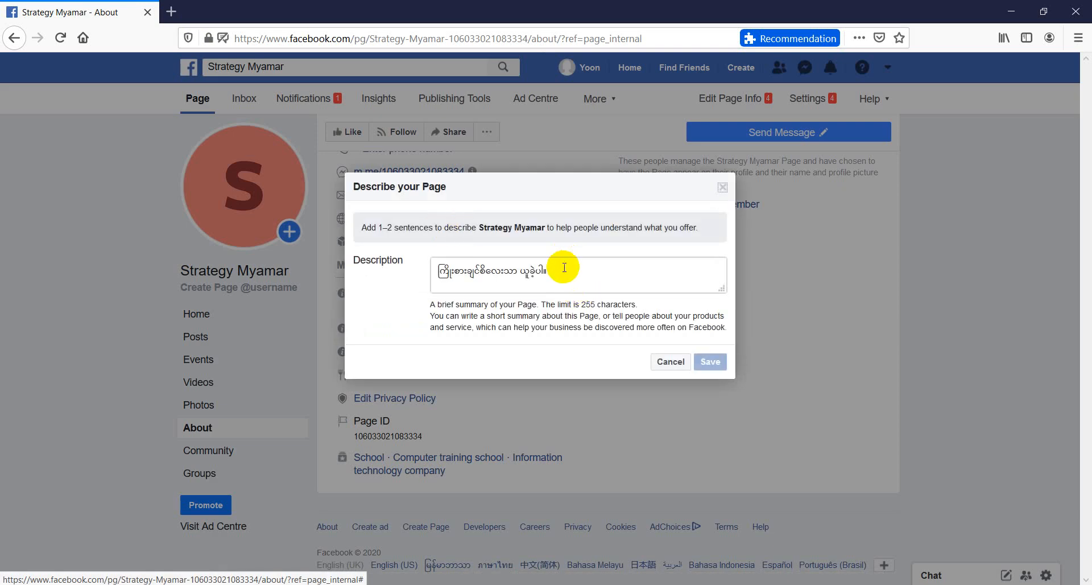
pyautogui.moveTo(565, 268); pyautogui.dragTo(493, 272)
pyautogui.click(488, 272)
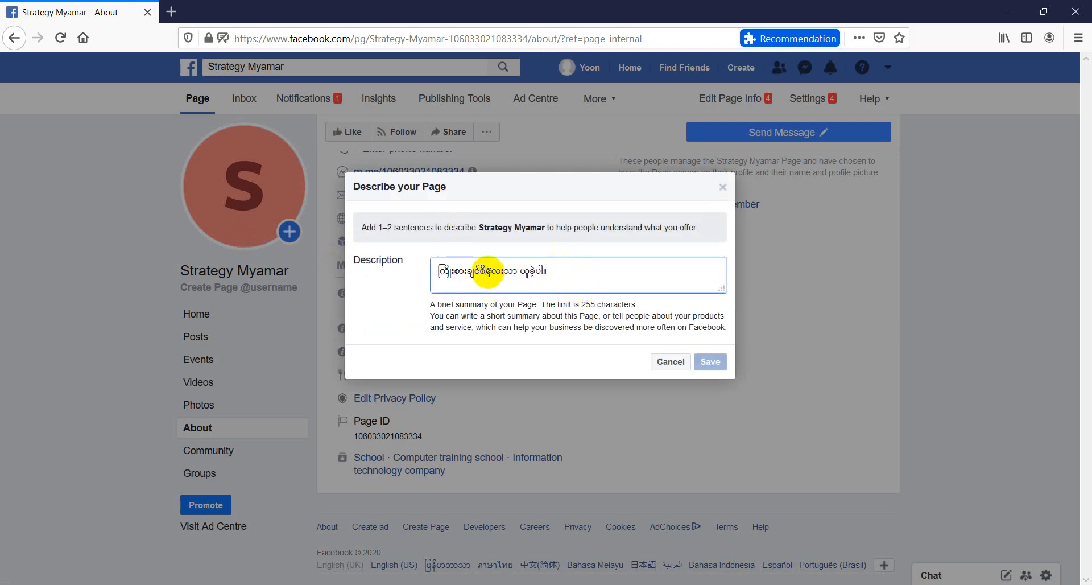
pyautogui.press('BackSpace')
pyautogui.write('တ်')
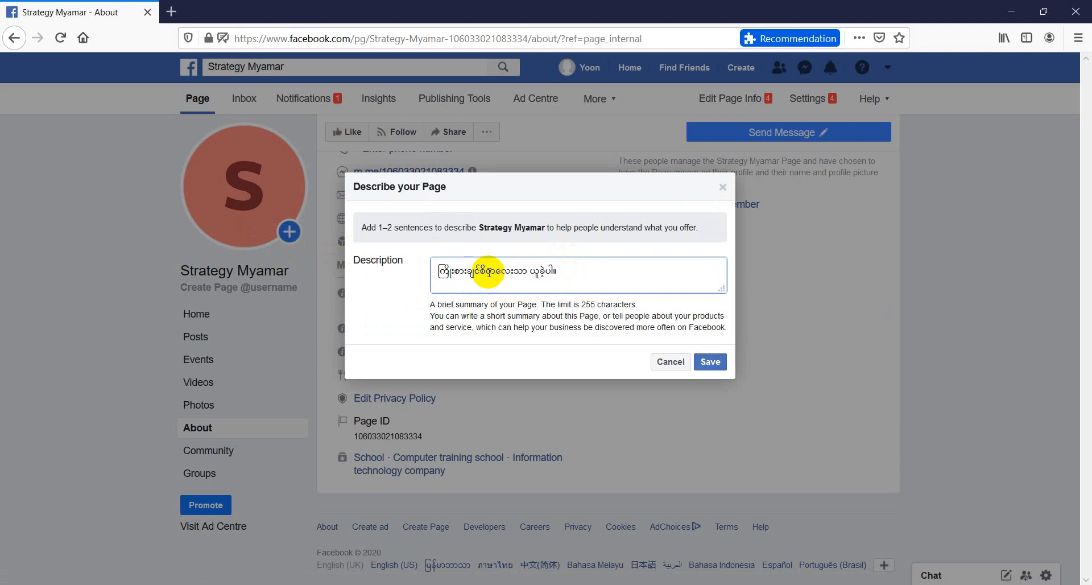
pyautogui.click(710, 361)
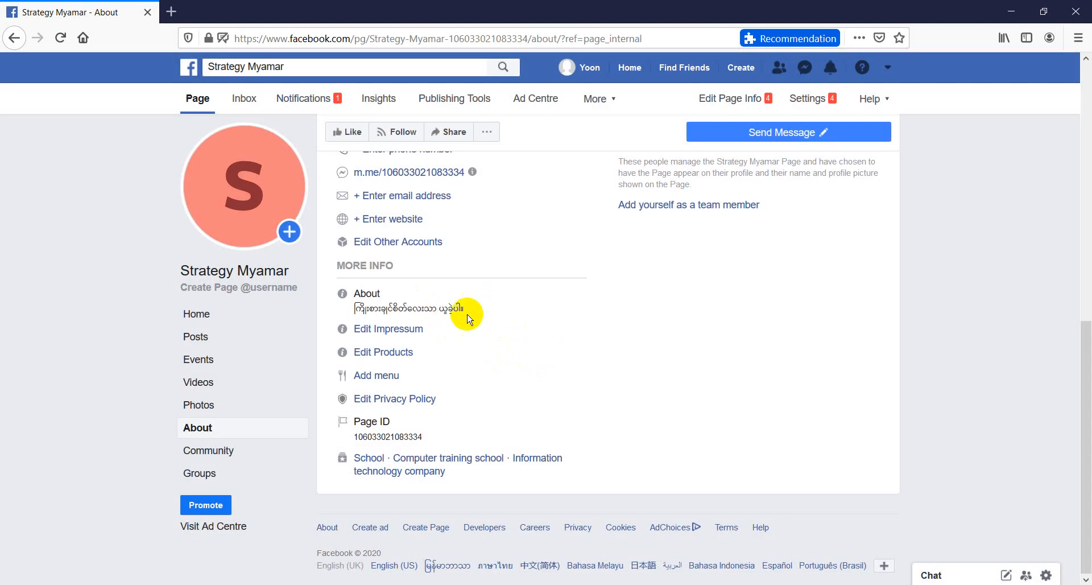
# Check the Page's Products details, cancel without entering any products and look over the rest of the About section
pyautogui.click(390, 356)
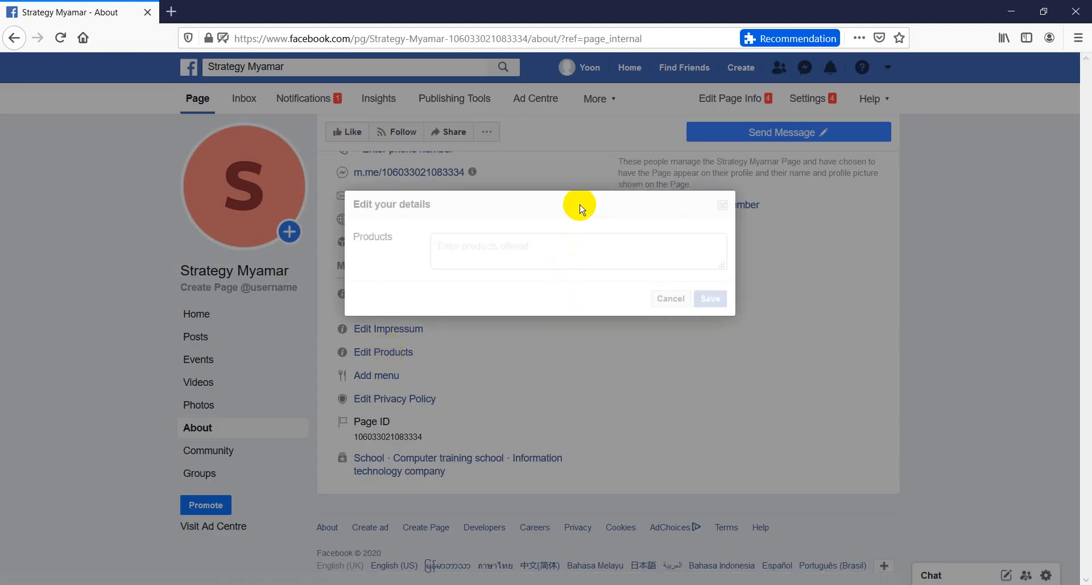
pyautogui.click(669, 298)
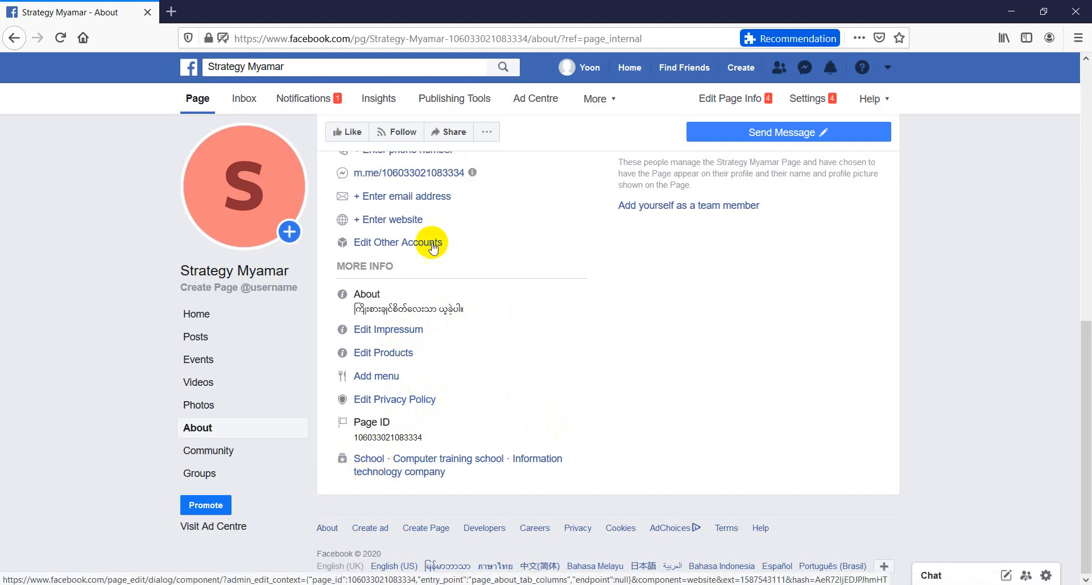
pyautogui.scroll(6, 429, 243)
pyautogui.scroll(-6, 431, 248)
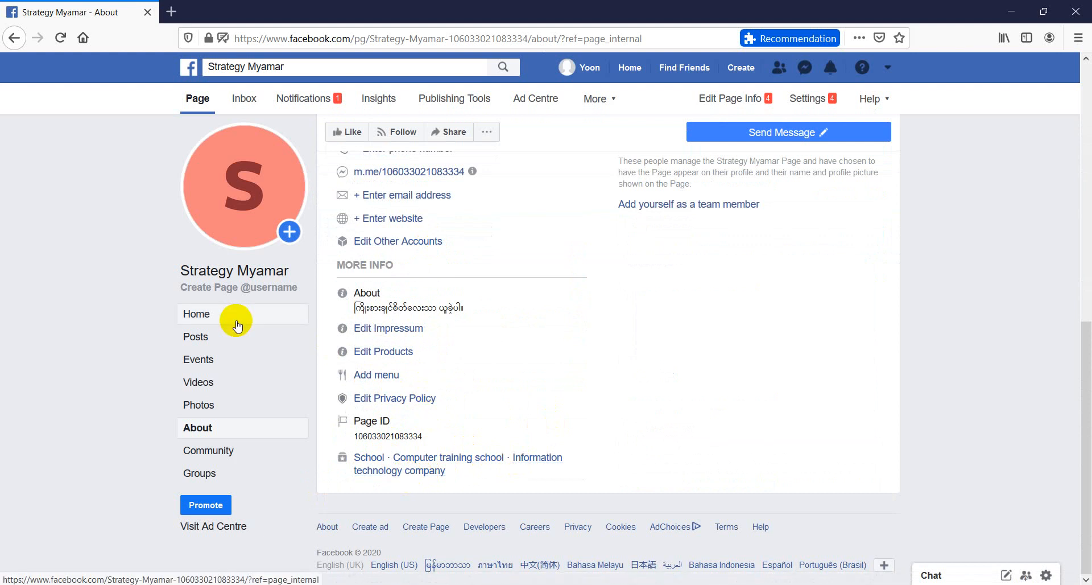
pyautogui.scroll(6, 237, 325)
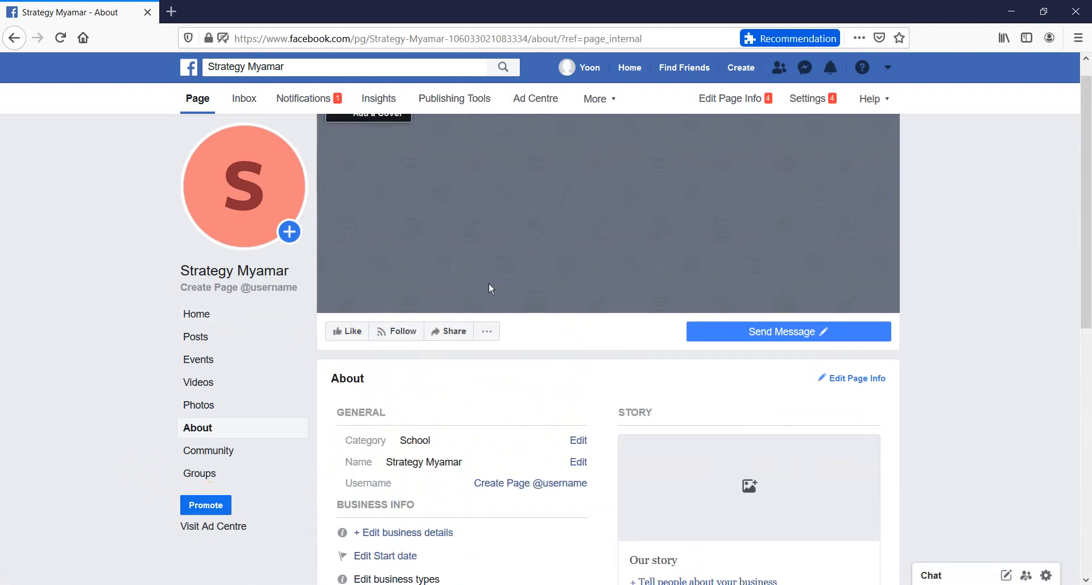
# Open the Page's info settings for editing and review the description and categories
pyautogui.click(727, 104)
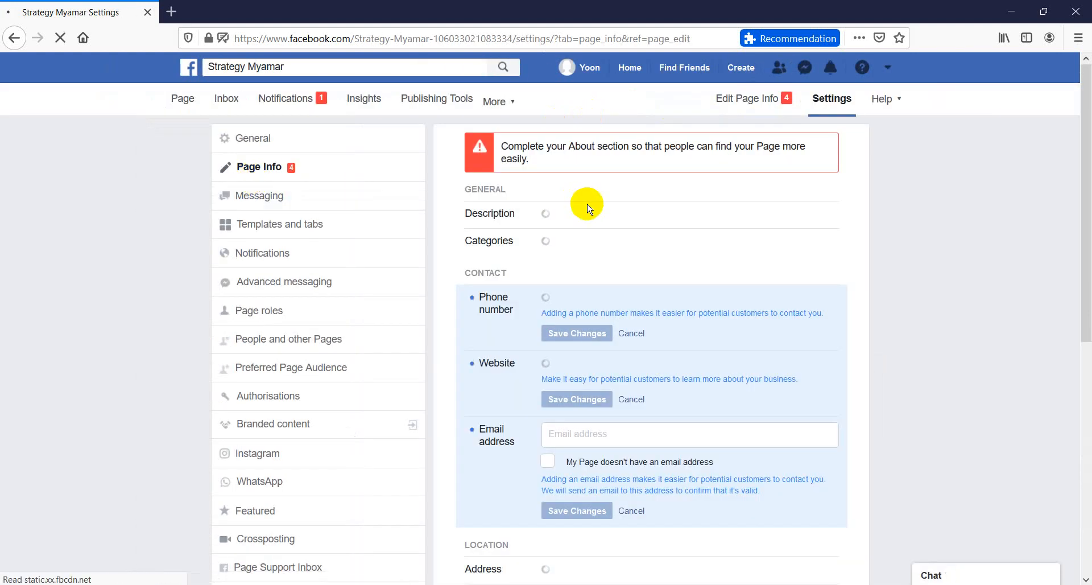
pyautogui.scroll(-2, 586, 208)
pyautogui.scroll(3, 588, 209)
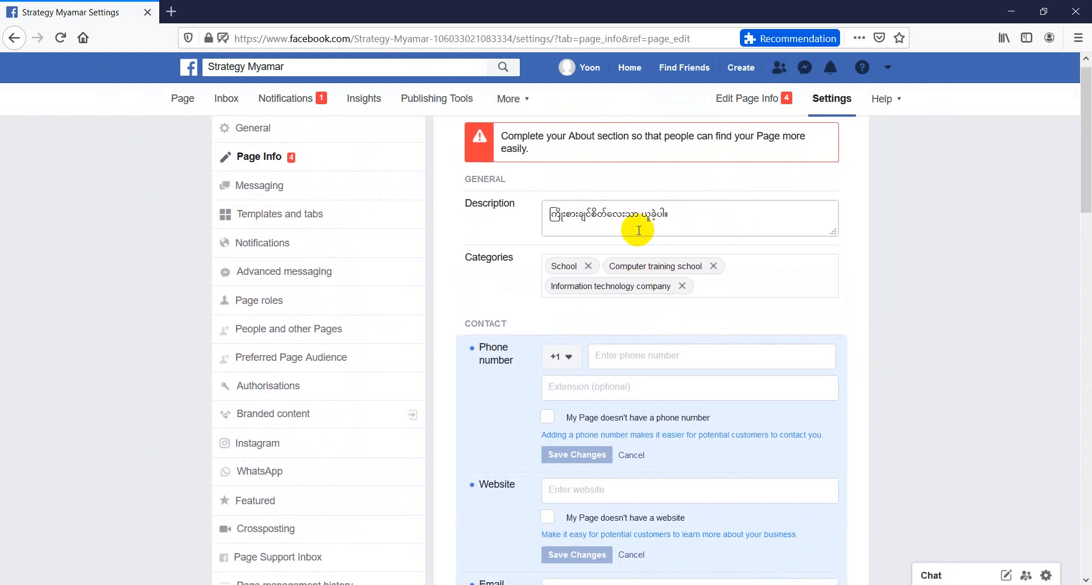
pyautogui.scroll(-3, 638, 230)
pyautogui.scroll(3, 638, 230)
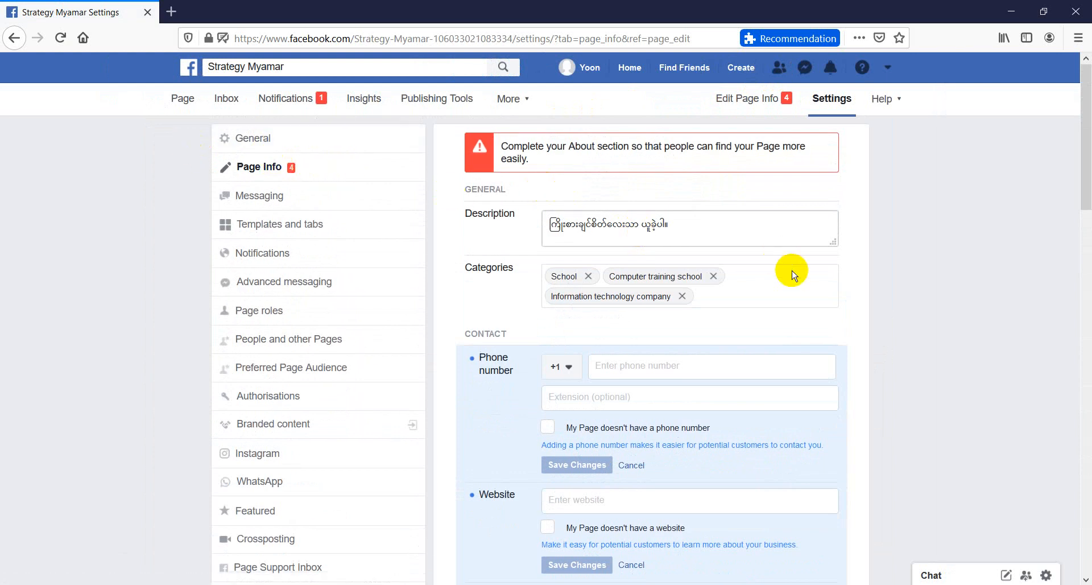
# Examine the phone number, website, email address and street address fields of the Page info without entering anything
pyautogui.scroll(-2, 794, 275)
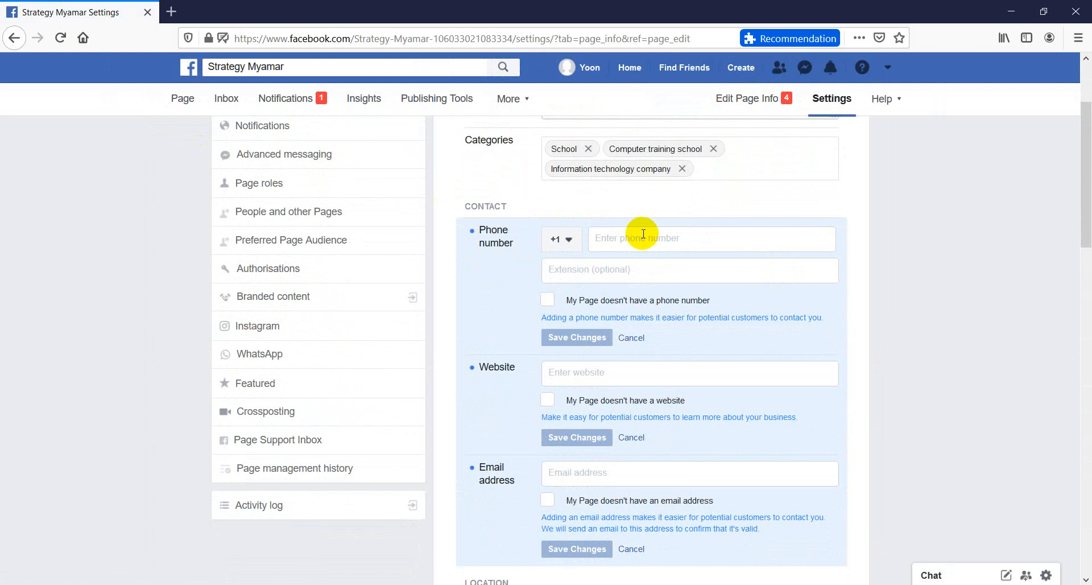
pyautogui.click(665, 239)
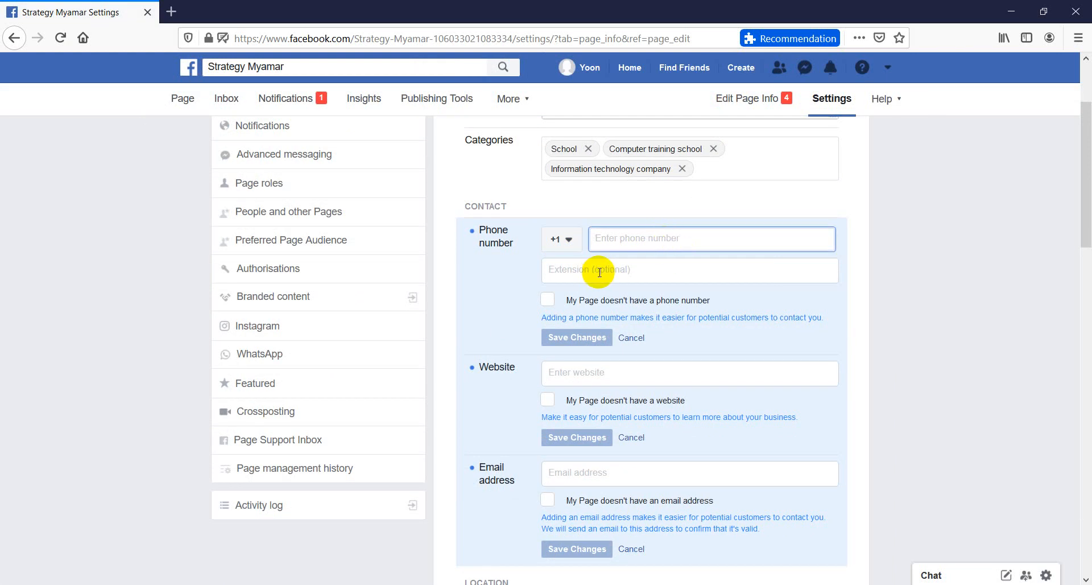
pyautogui.scroll(-1, 588, 362)
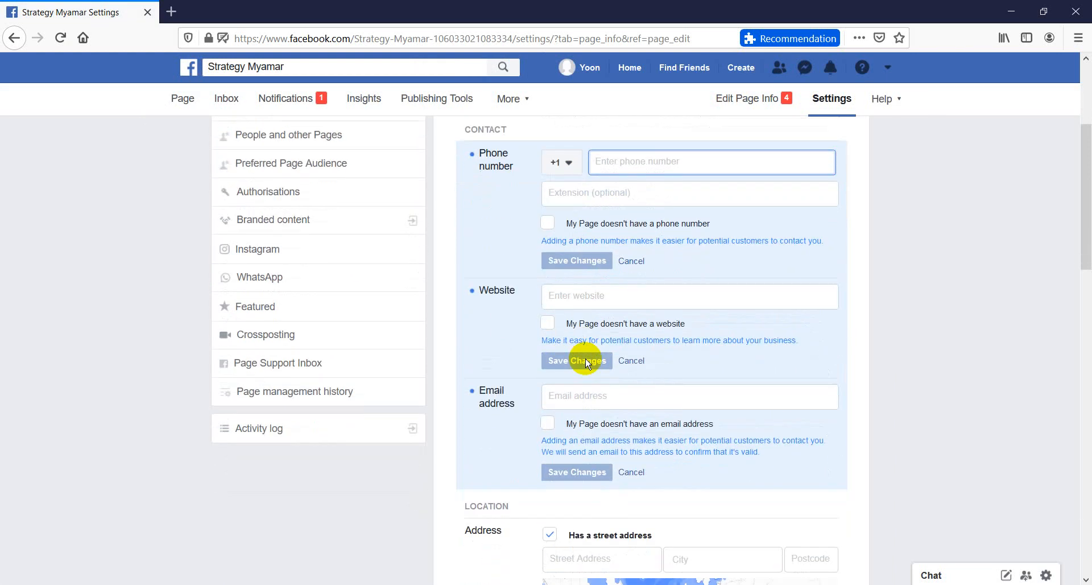
pyautogui.scroll(-1, 587, 362)
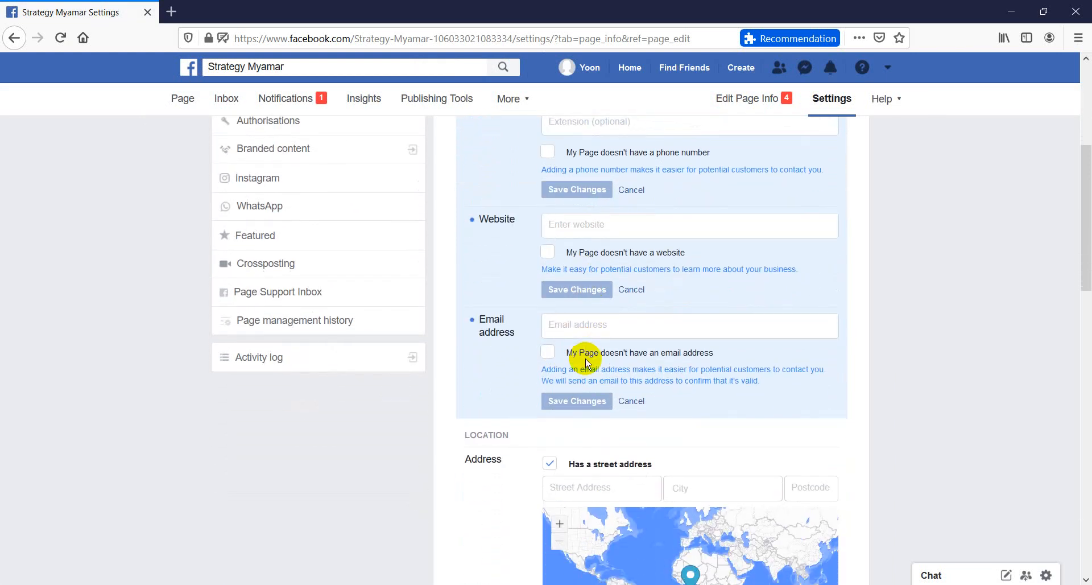
pyautogui.click(588, 326)
pyautogui.scroll(-2, 622, 359)
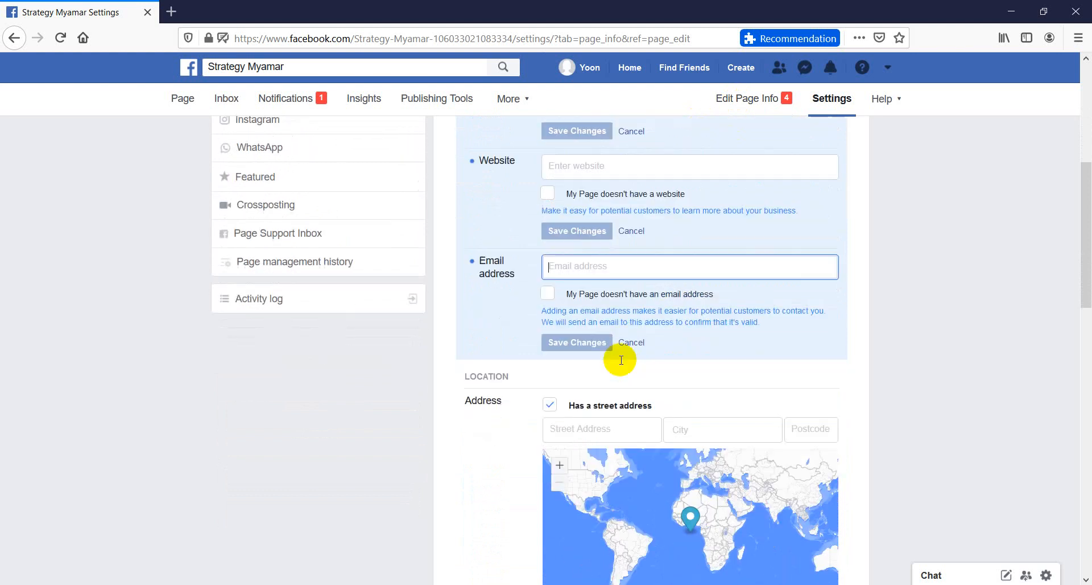
pyautogui.scroll(-1, 603, 264)
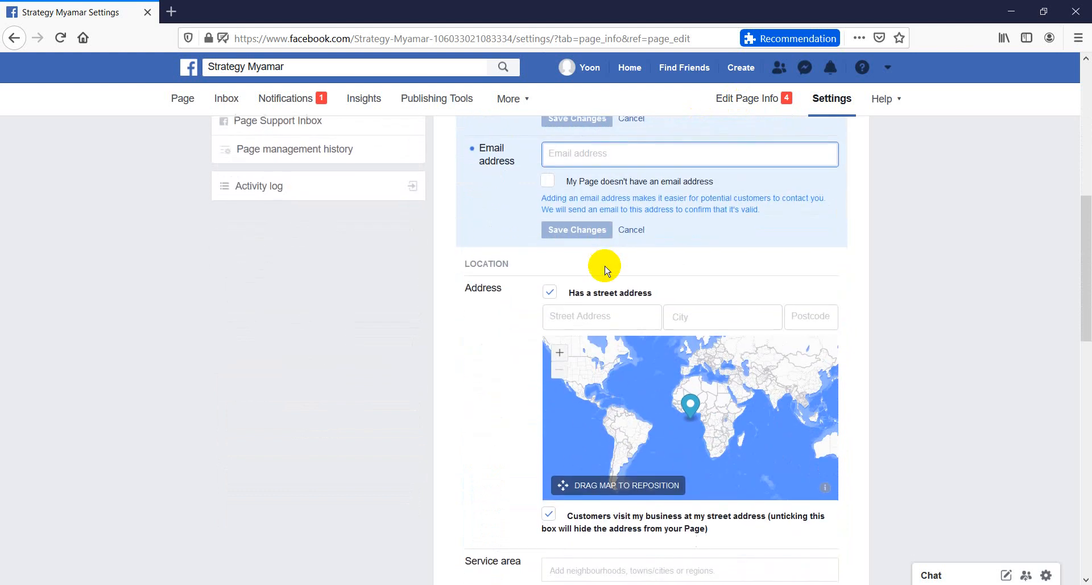
pyautogui.scroll(8, 602, 263)
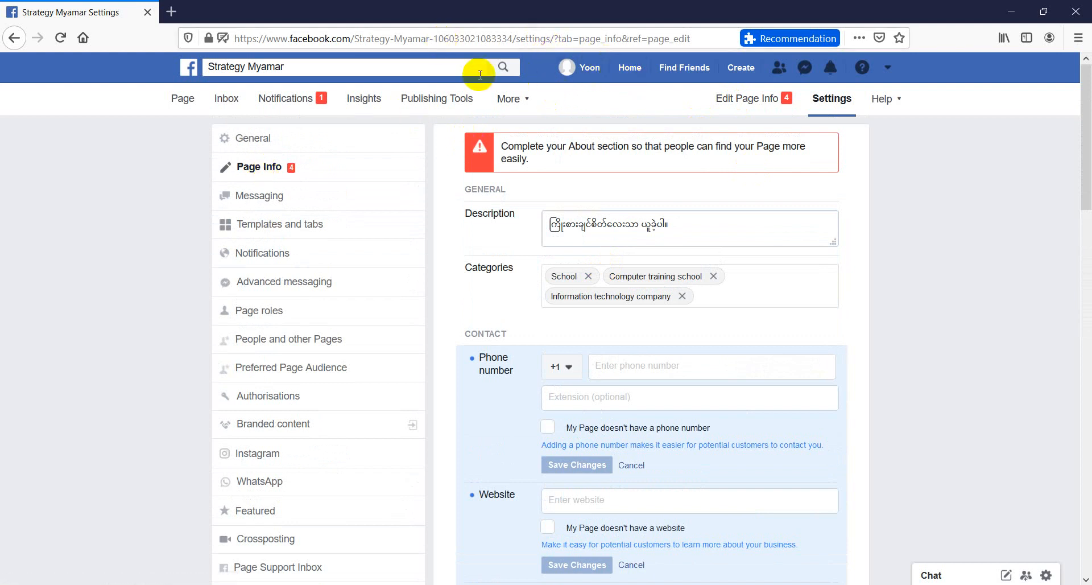
# Open the Facebook home feed in a new tab, view the Strategy Myamar Page there and return to the Page settings
pyautogui.rightClick(641, 72)
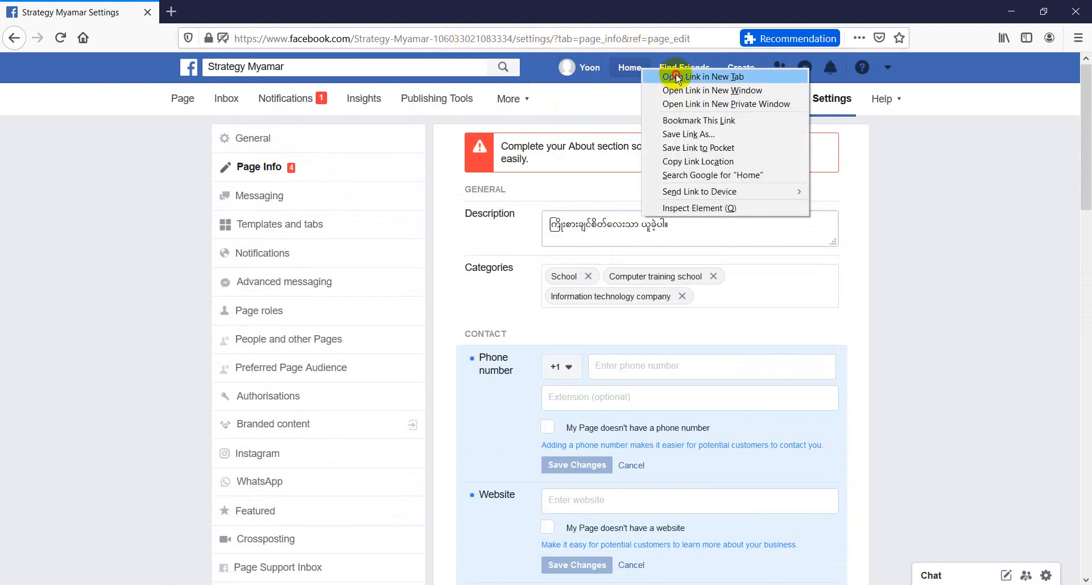
pyautogui.click(671, 74)
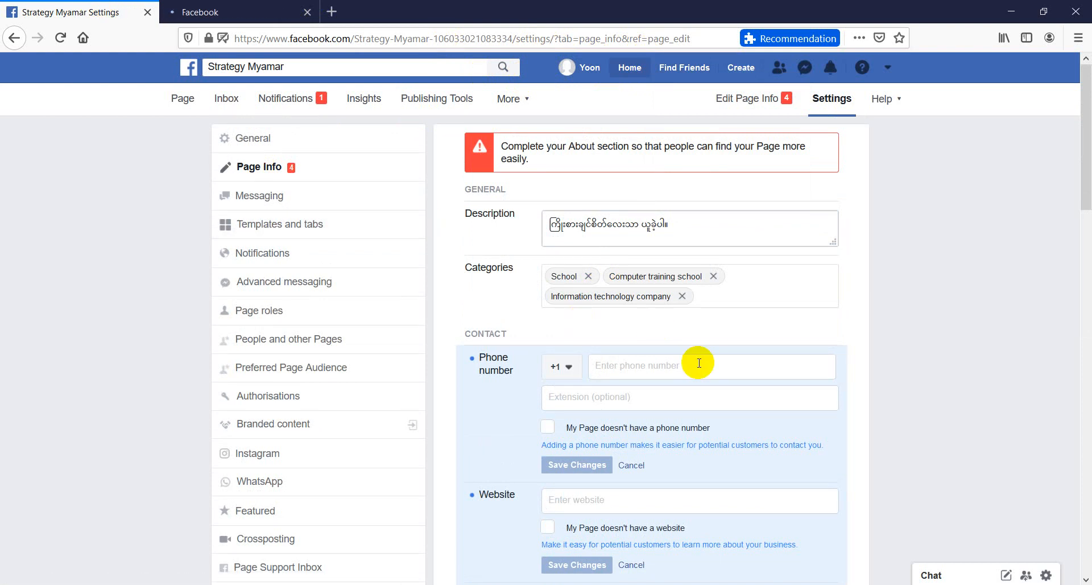
pyautogui.click(233, 12)
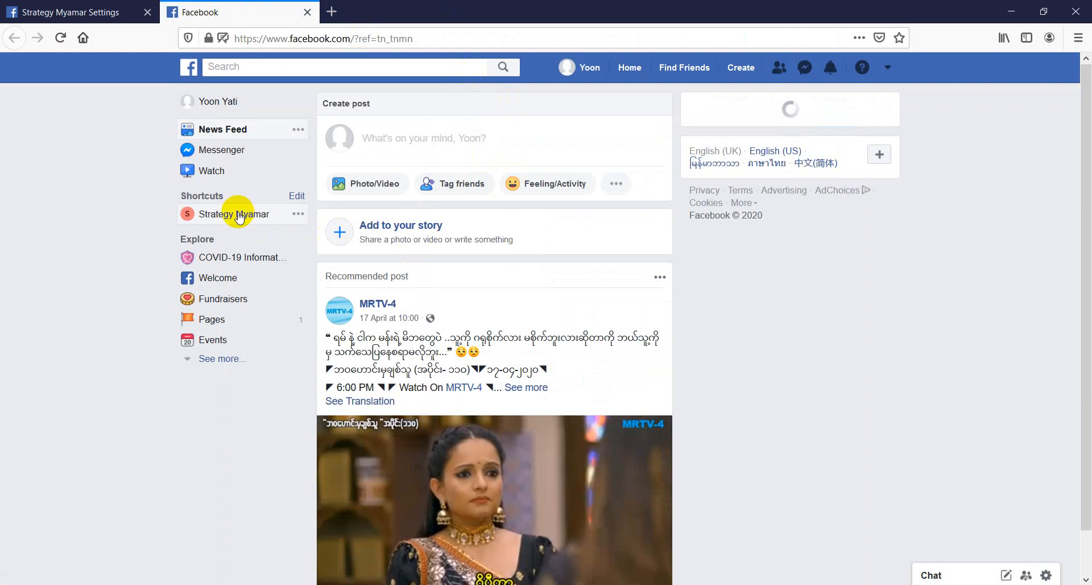
pyautogui.click(274, 213)
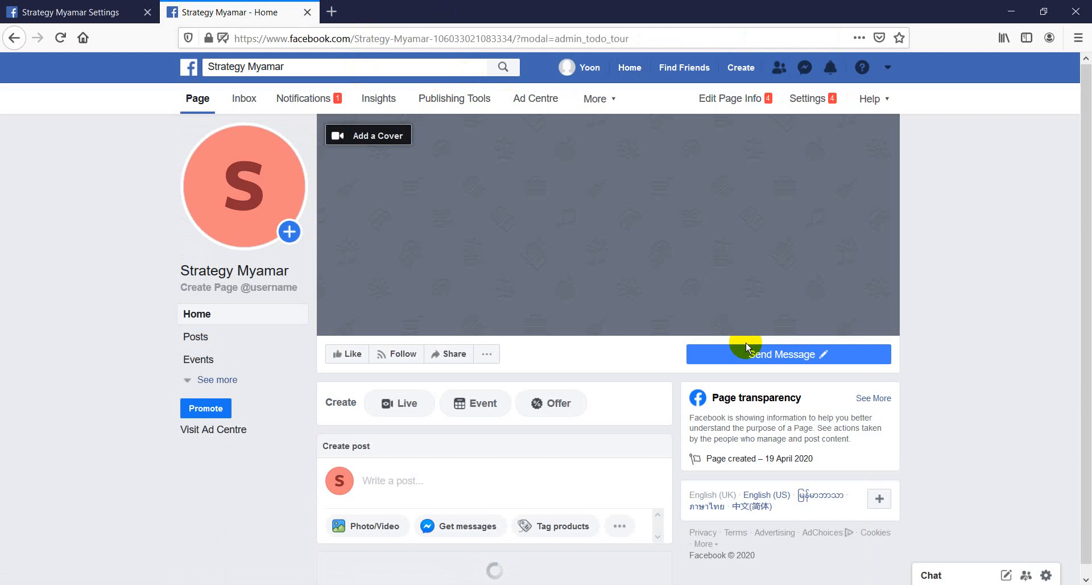
pyautogui.click(745, 342)
pyautogui.click(57, 12)
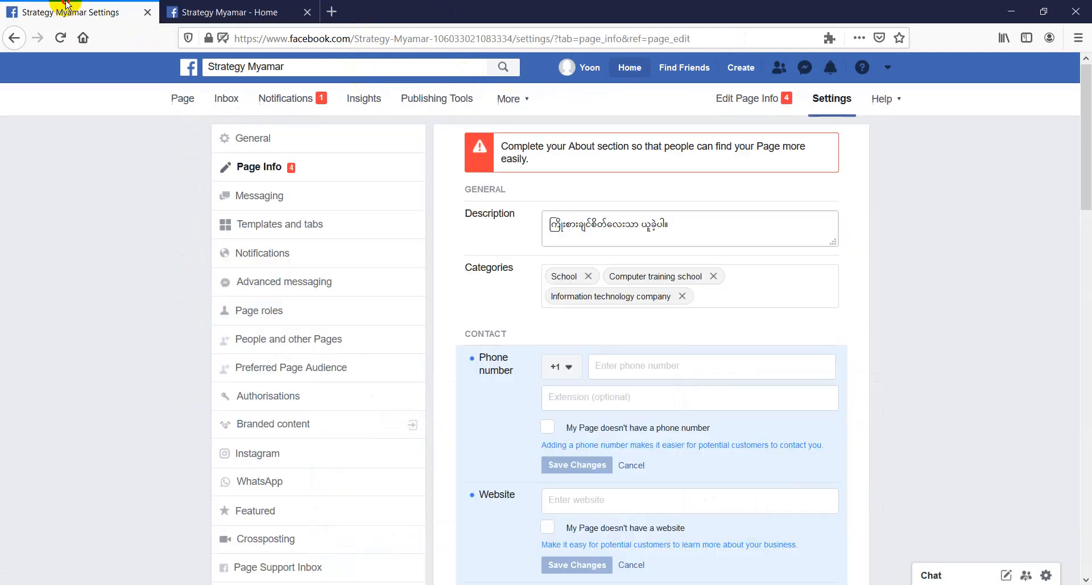
# Reposition the address map in the Location section and move the location pin from Africa to Myanmar
pyautogui.scroll(-2, 496, 374)
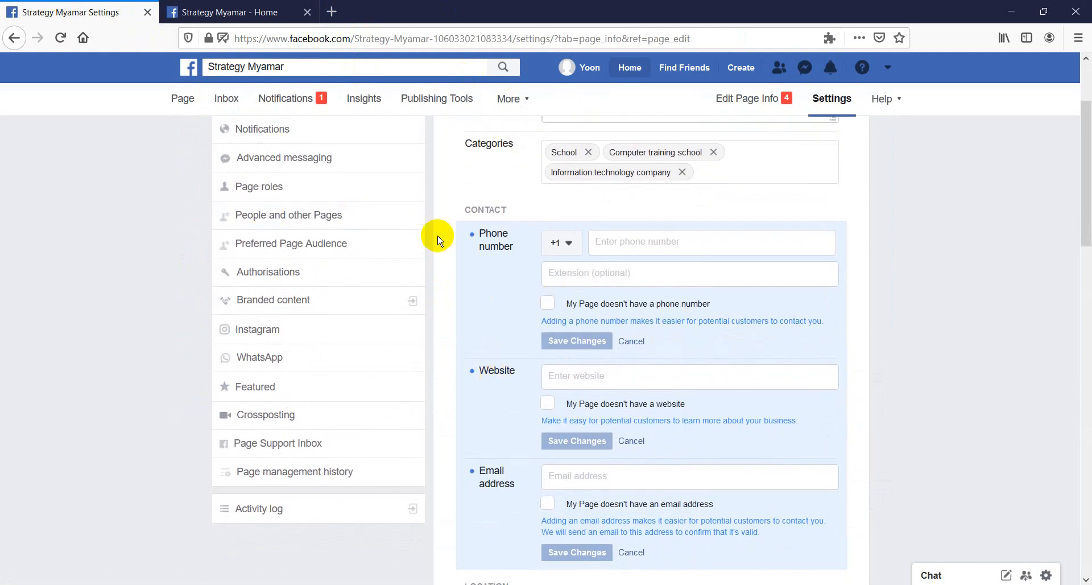
pyautogui.scroll(2, 569, 163)
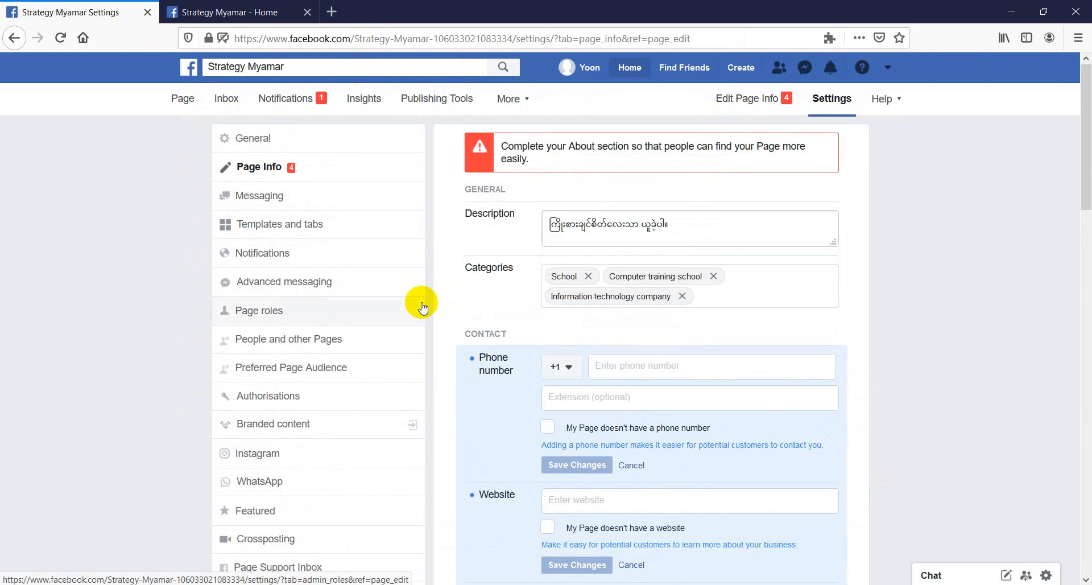
pyautogui.scroll(-3, 422, 307)
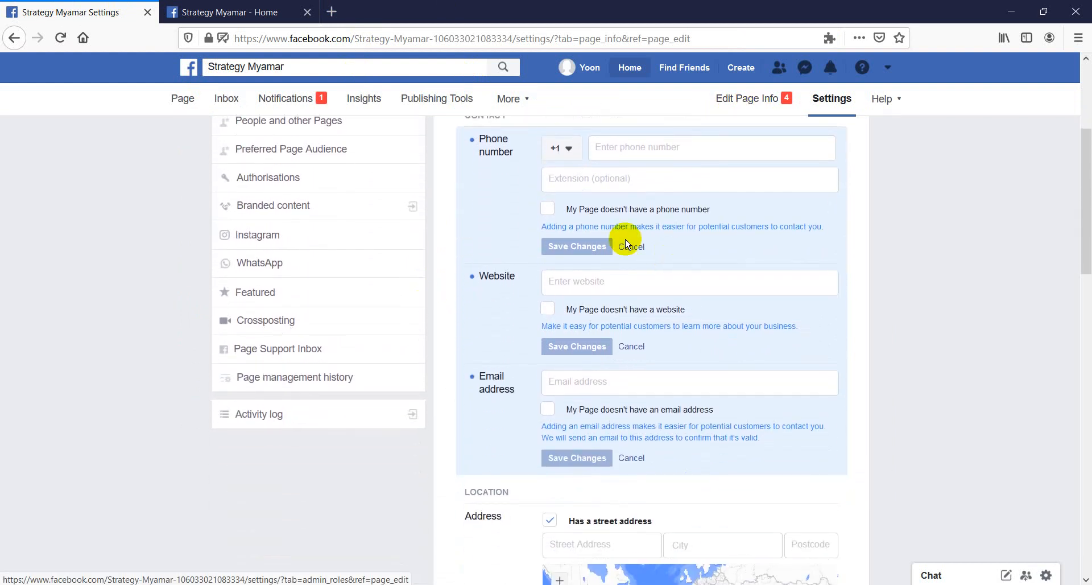
pyautogui.scroll(-4, 602, 240)
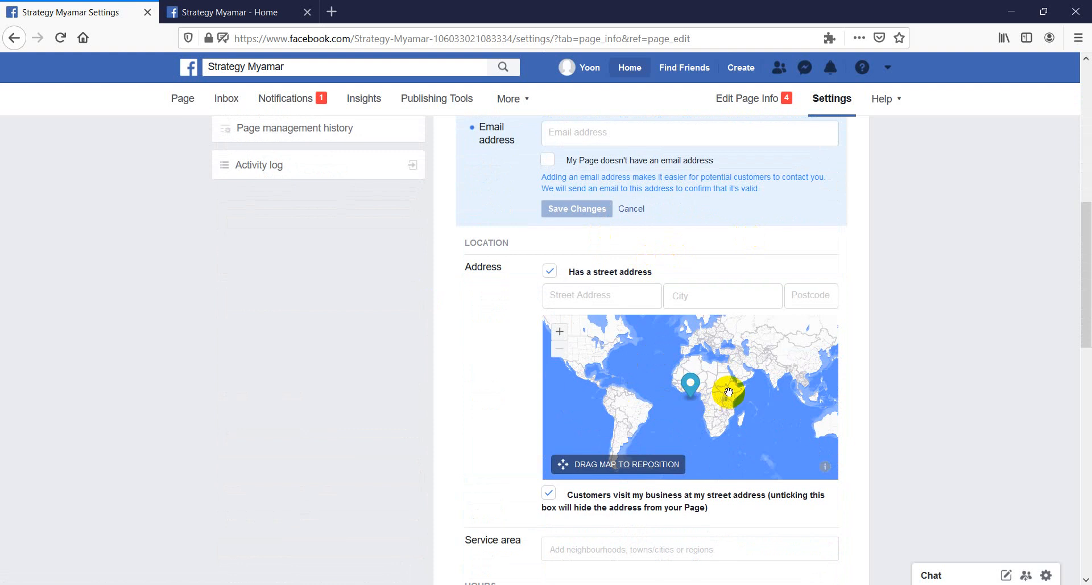
pyautogui.scroll(3, 728, 392)
pyautogui.scroll(-2, 728, 392)
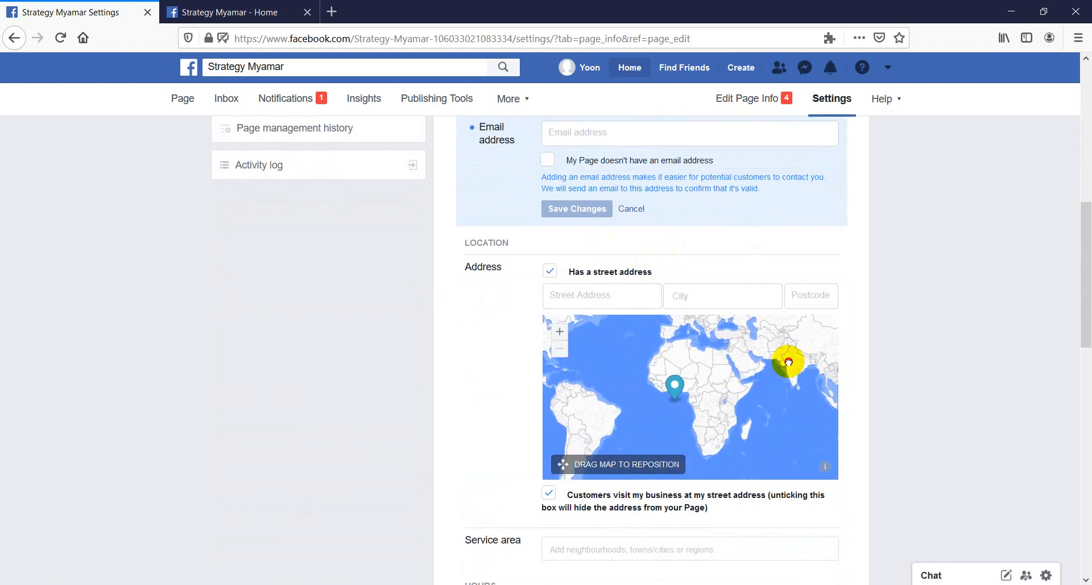
pyautogui.moveTo(788, 361); pyautogui.dragTo(667, 371)
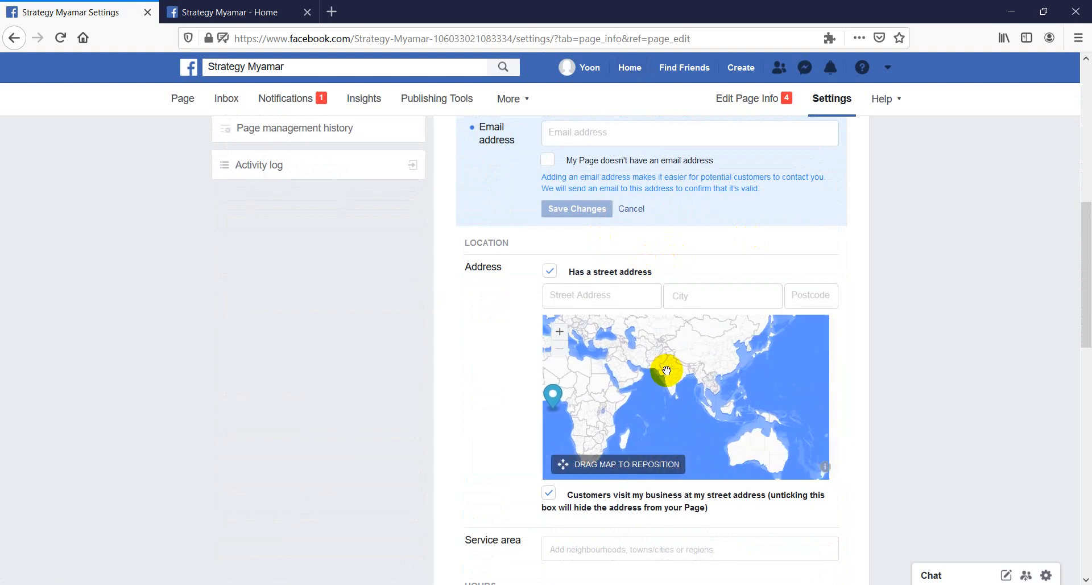
pyautogui.moveTo(558, 397); pyautogui.dragTo(704, 370)
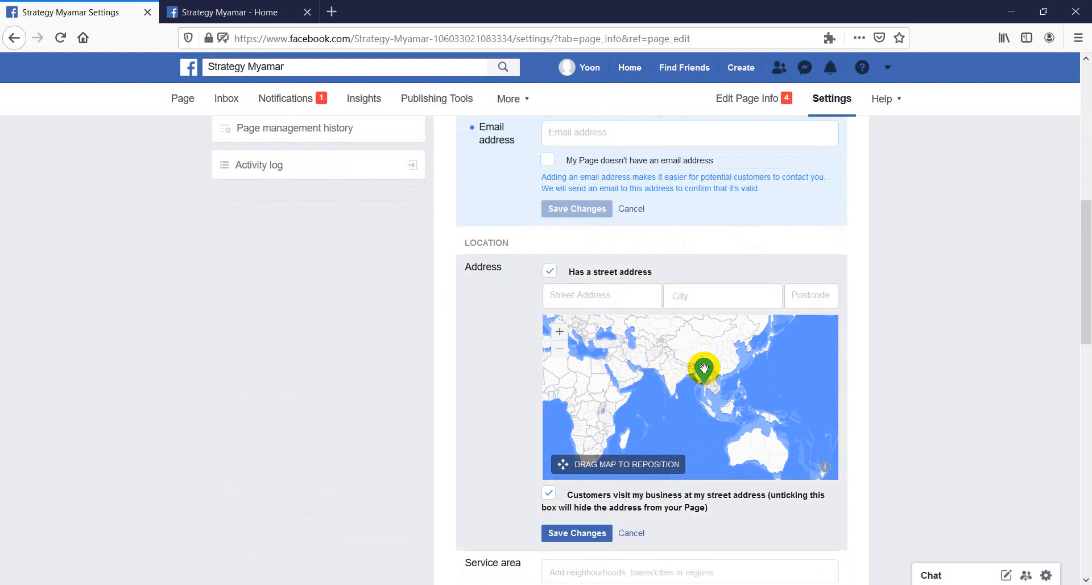
# Refine the location pin's position within central Myanmar, placing it just east of road 1, and save the address changes
pyautogui.scroll(3, 704, 371)
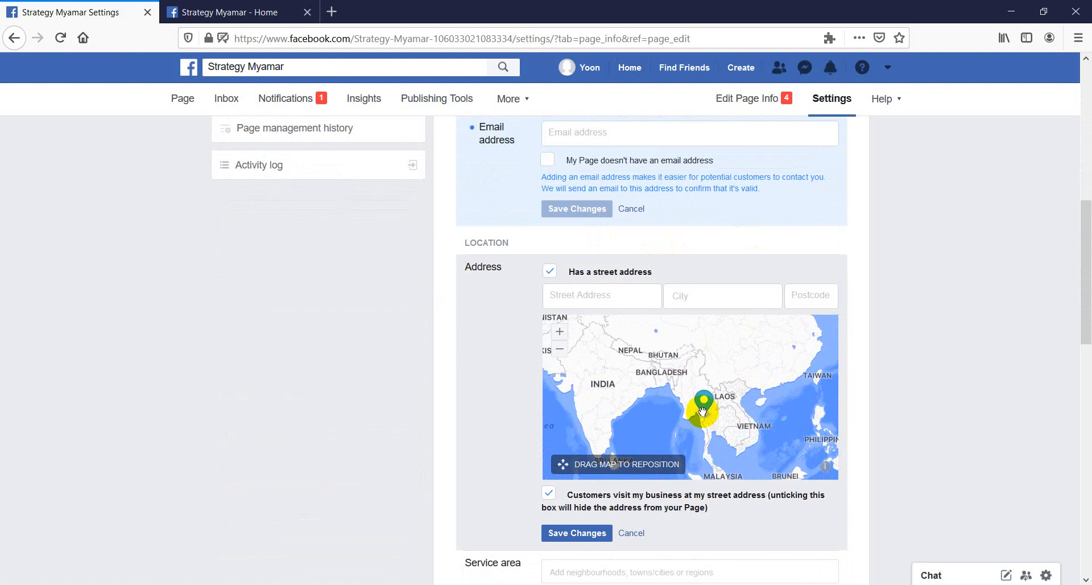
pyautogui.scroll(5, 695, 392)
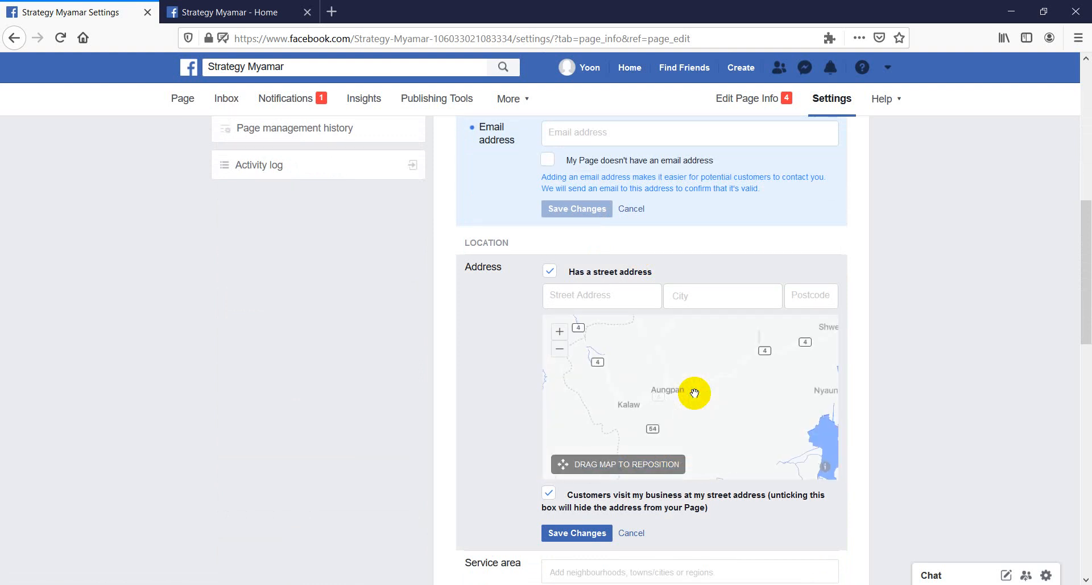
pyautogui.scroll(-1, 694, 392)
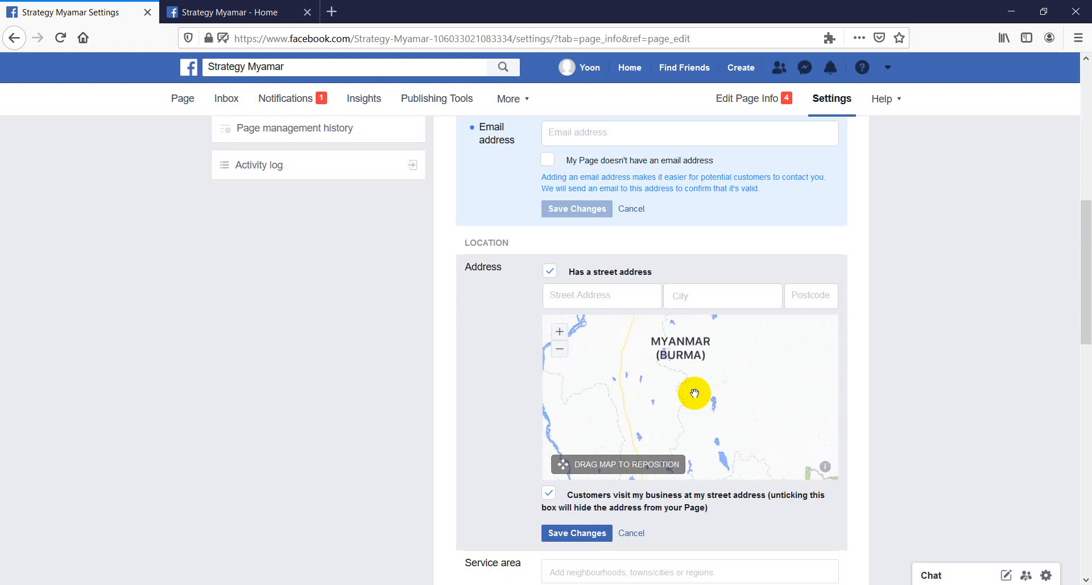
pyautogui.scroll(-1, 694, 393)
pyautogui.moveTo(694, 439); pyautogui.dragTo(677, 378)
pyautogui.scroll(2, 678, 378)
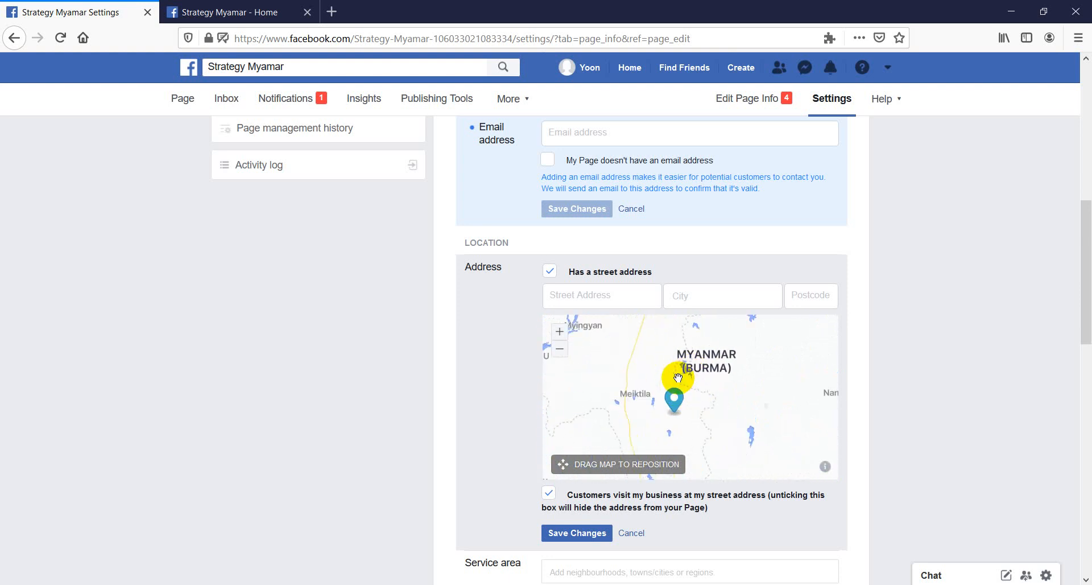
pyautogui.moveTo(673, 418); pyautogui.dragTo(634, 363)
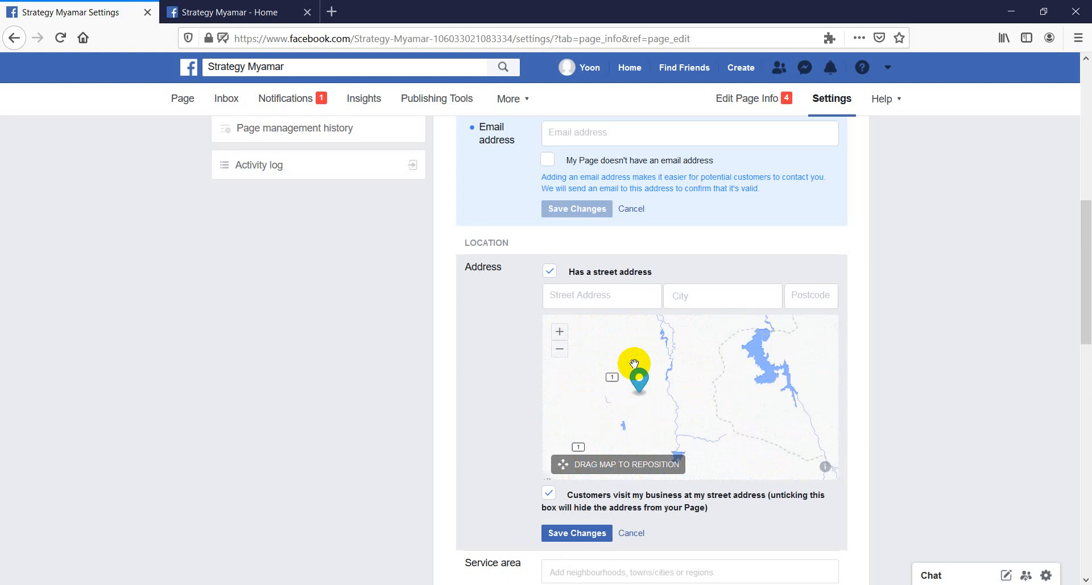
pyautogui.moveTo(634, 363); pyautogui.dragTo(676, 360)
pyautogui.click(591, 533)
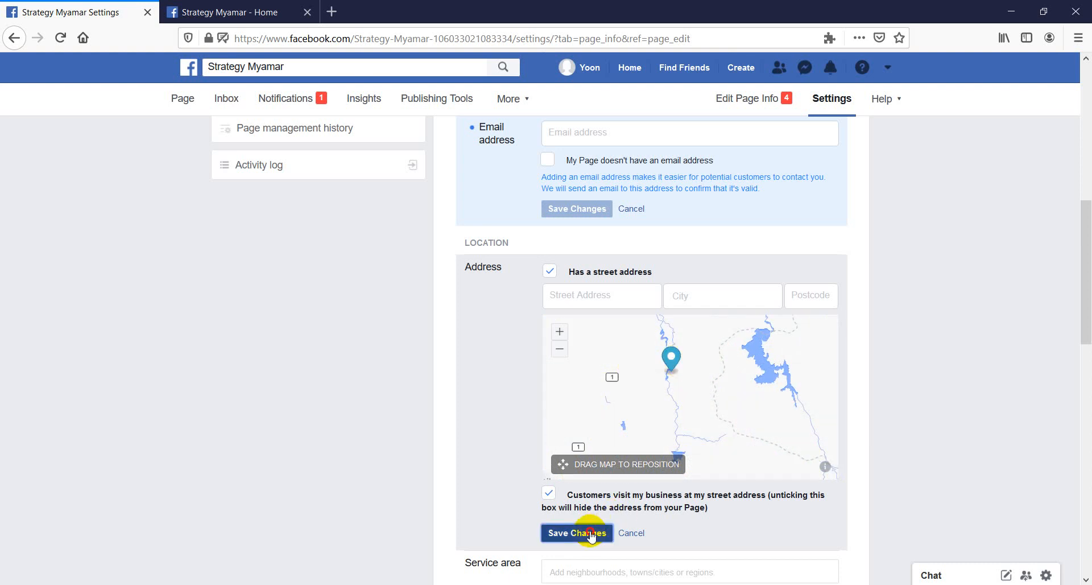
# Try the Permanently closed option for the Page's hours and switch back to Open for selected hours
pyautogui.scroll(-4, 591, 512)
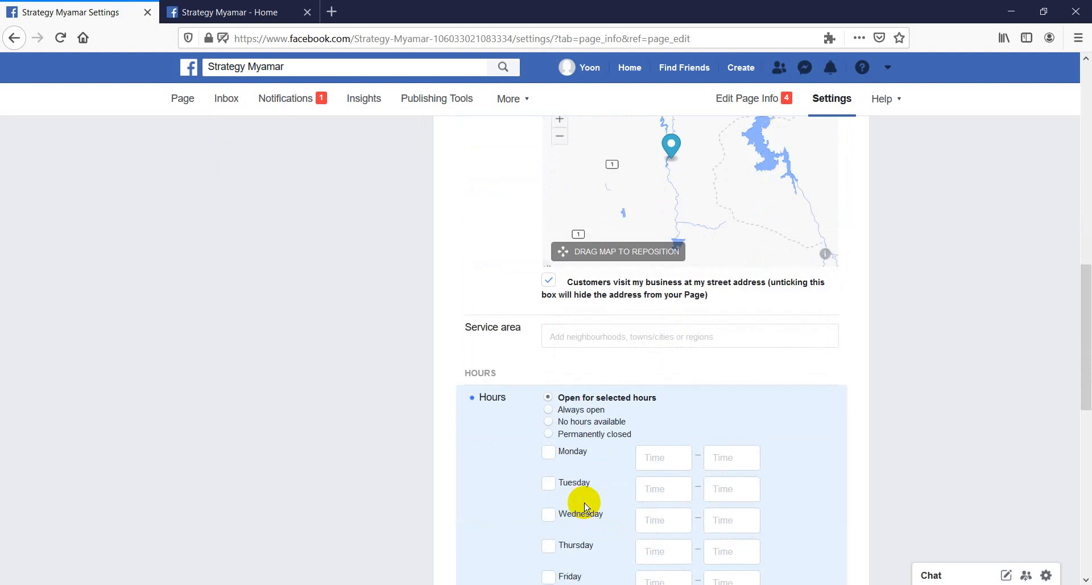
pyautogui.scroll(-3, 597, 446)
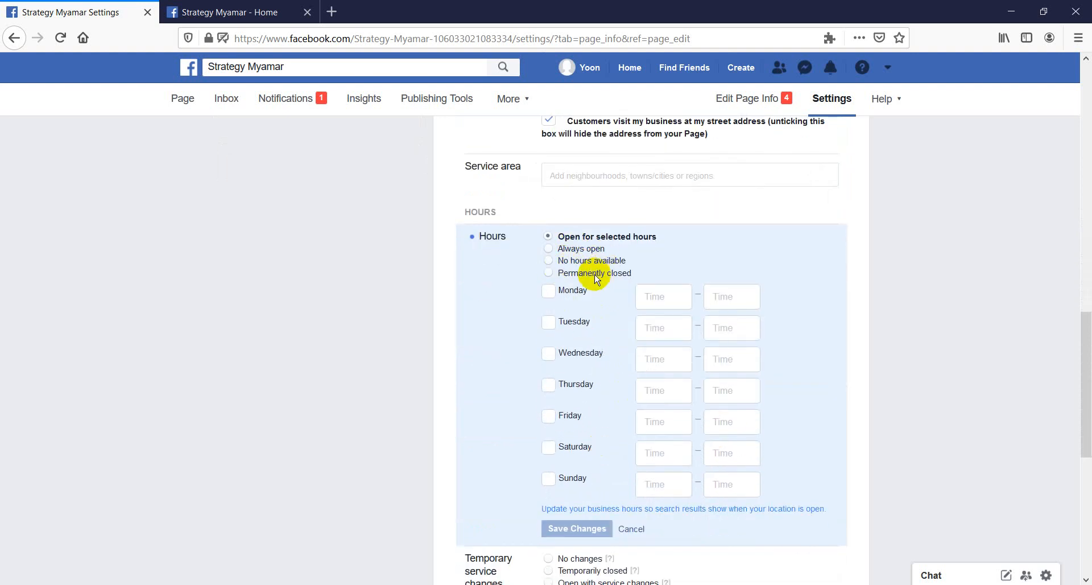
pyautogui.click(579, 275)
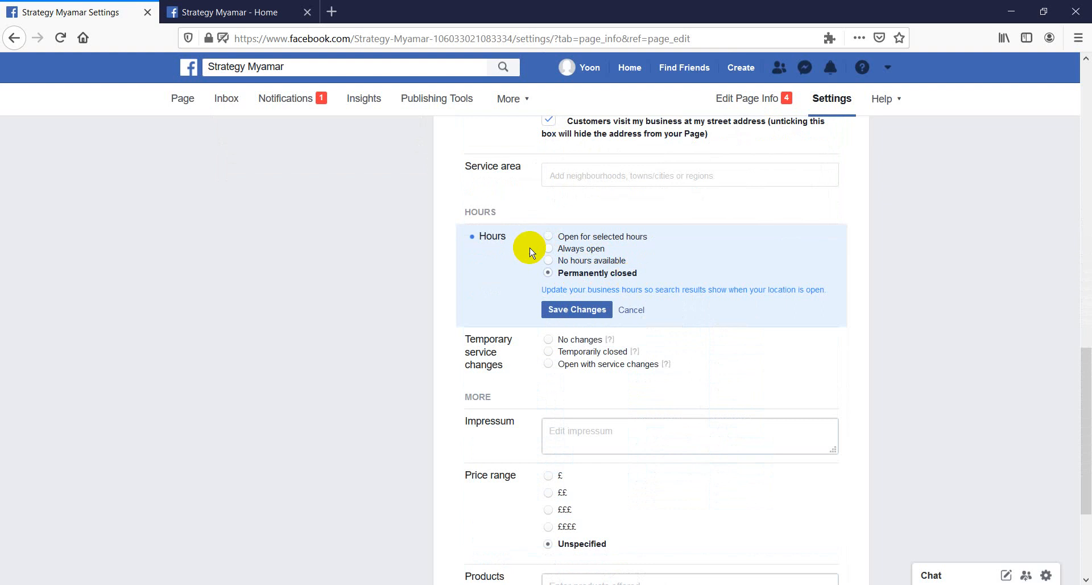
pyautogui.click(552, 239)
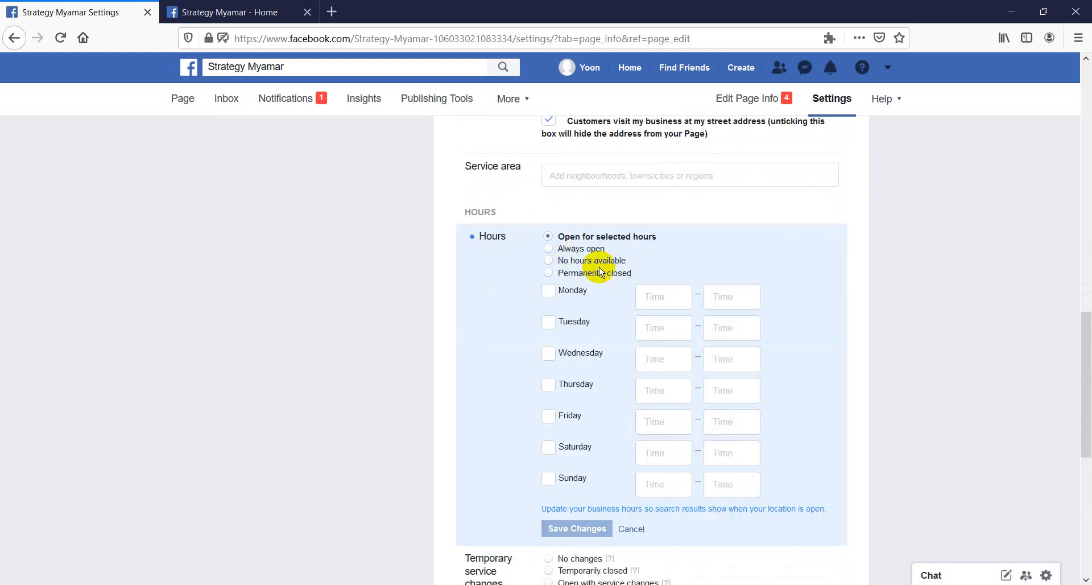
# Set the Page's opening hours to 09:00–17:00 for Monday through Friday, leaving Saturday and Sunday unselected
pyautogui.click(659, 301)
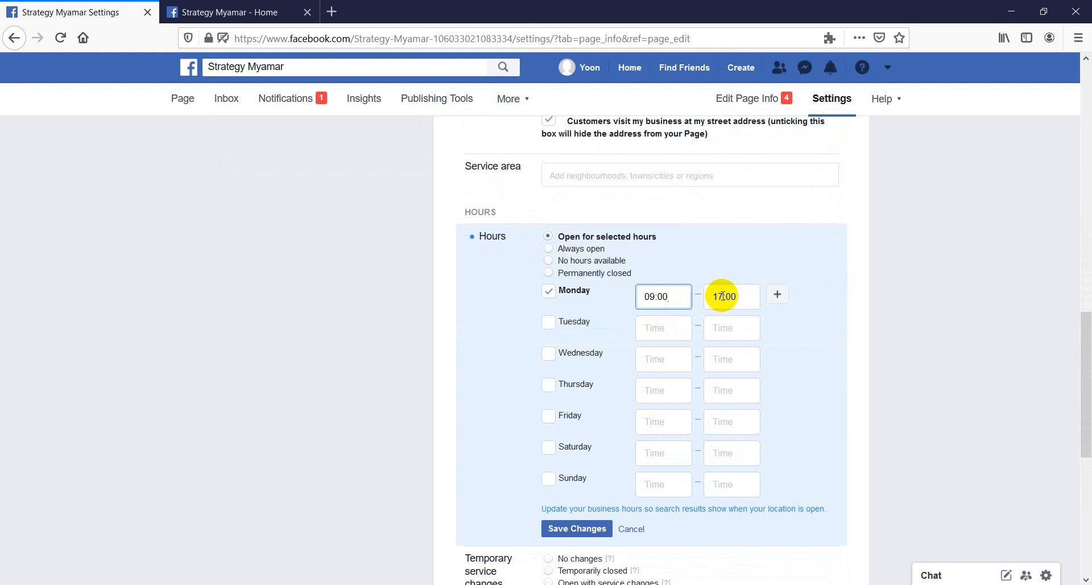
pyautogui.click(656, 329)
pyautogui.click(549, 353)
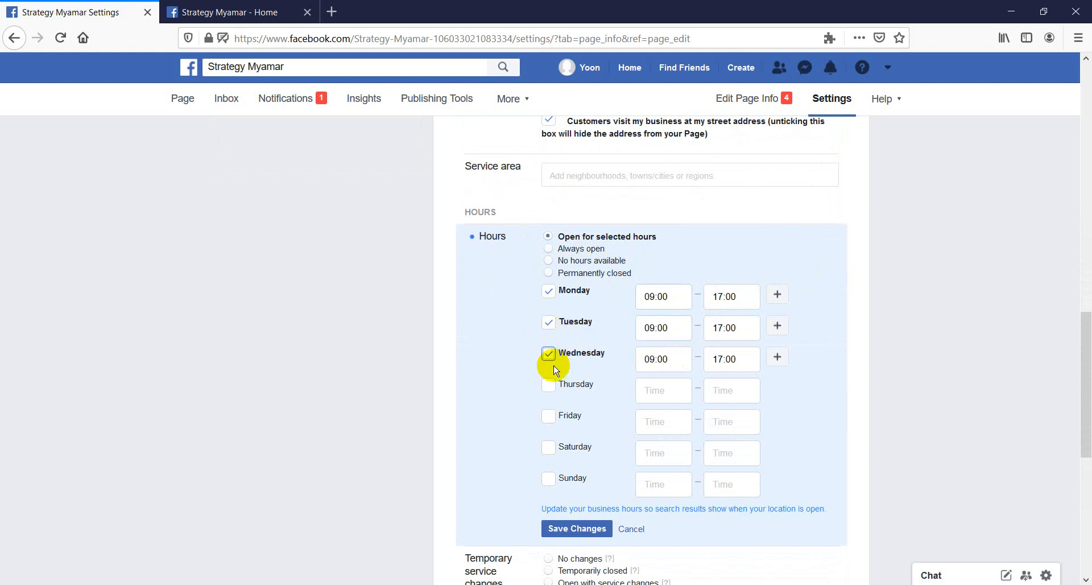
pyautogui.scroll(-1, 546, 391)
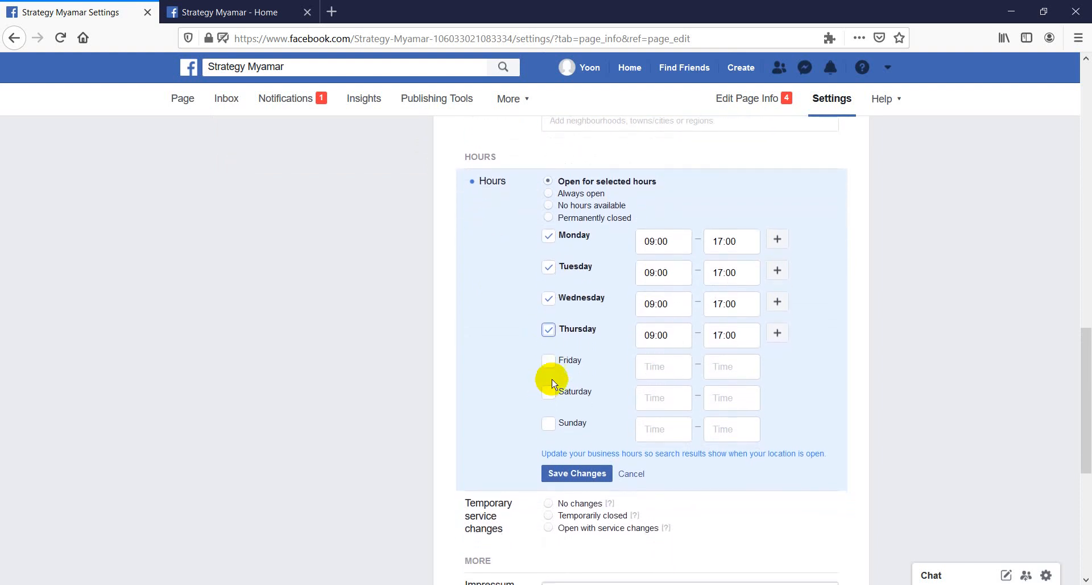
pyautogui.click(550, 362)
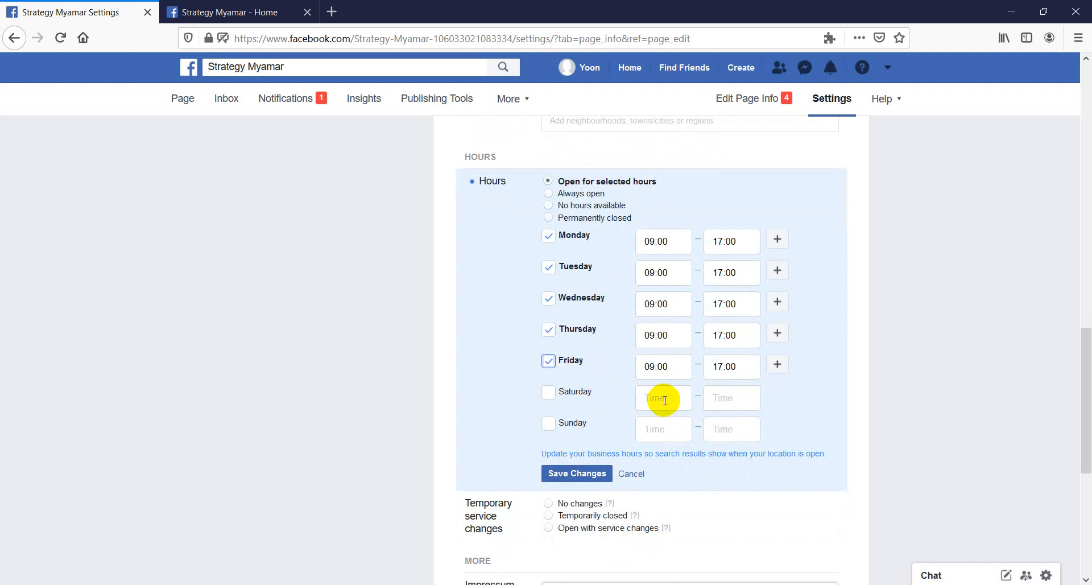
pyautogui.scroll(1, 649, 339)
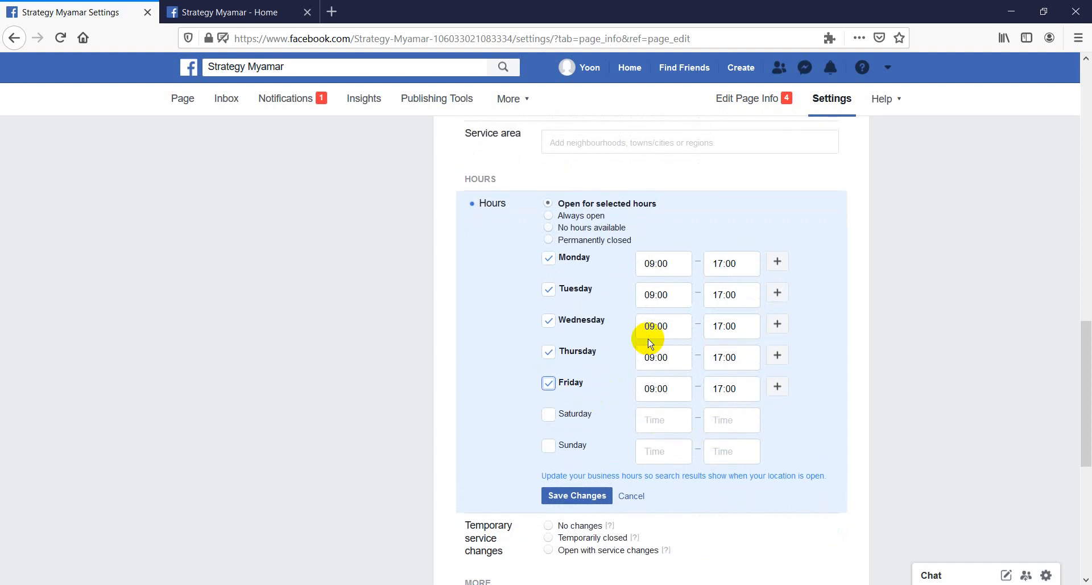
# Try the Always open, No hours available and Permanently closed options for the Page's hours and switch back to Open for selected hours
pyautogui.click(587, 219)
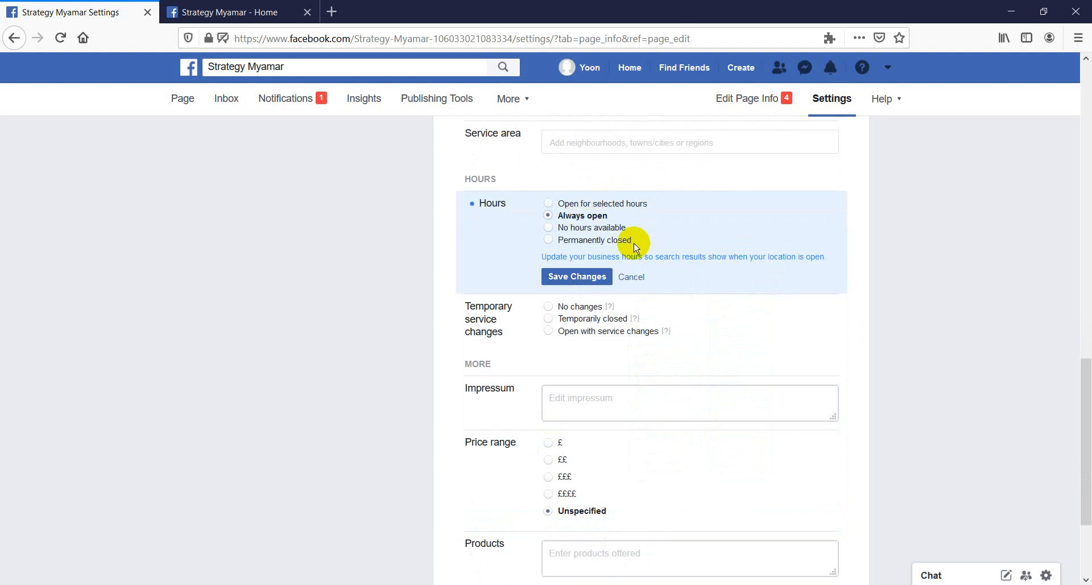
pyautogui.click(571, 205)
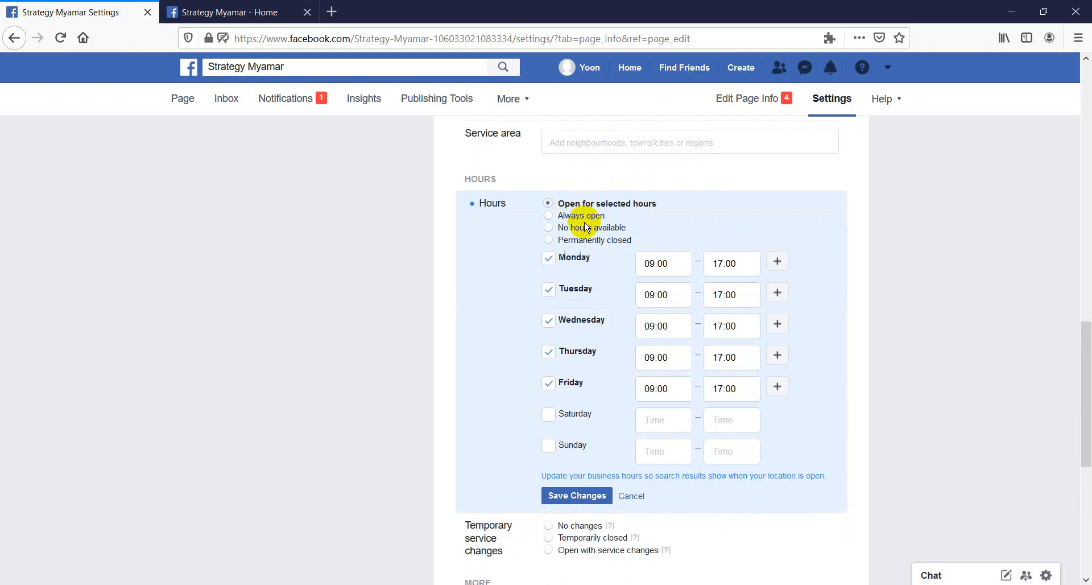
pyautogui.click(581, 227)
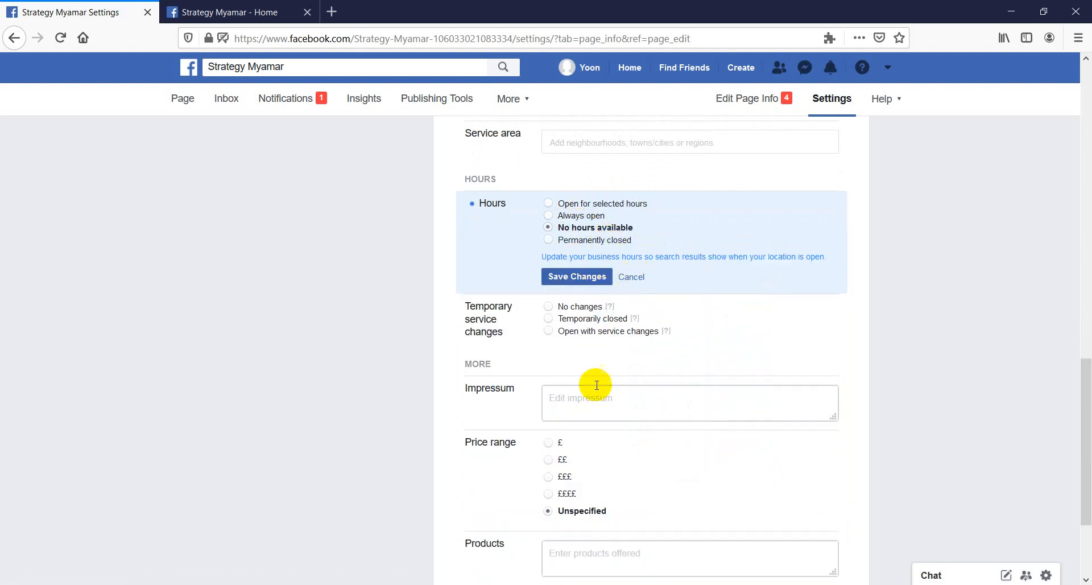
pyautogui.click(548, 307)
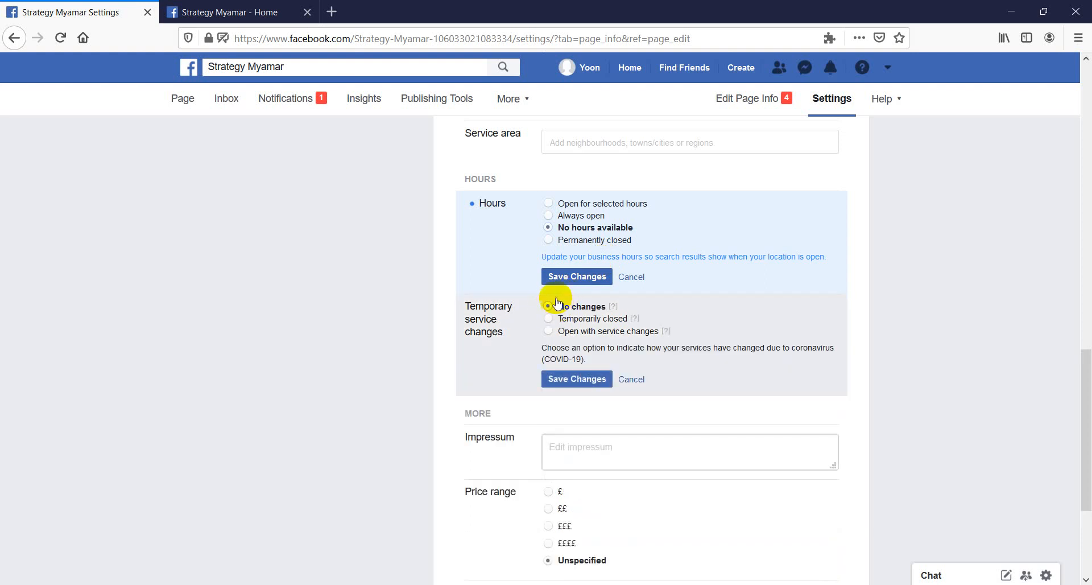
pyautogui.click(549, 203)
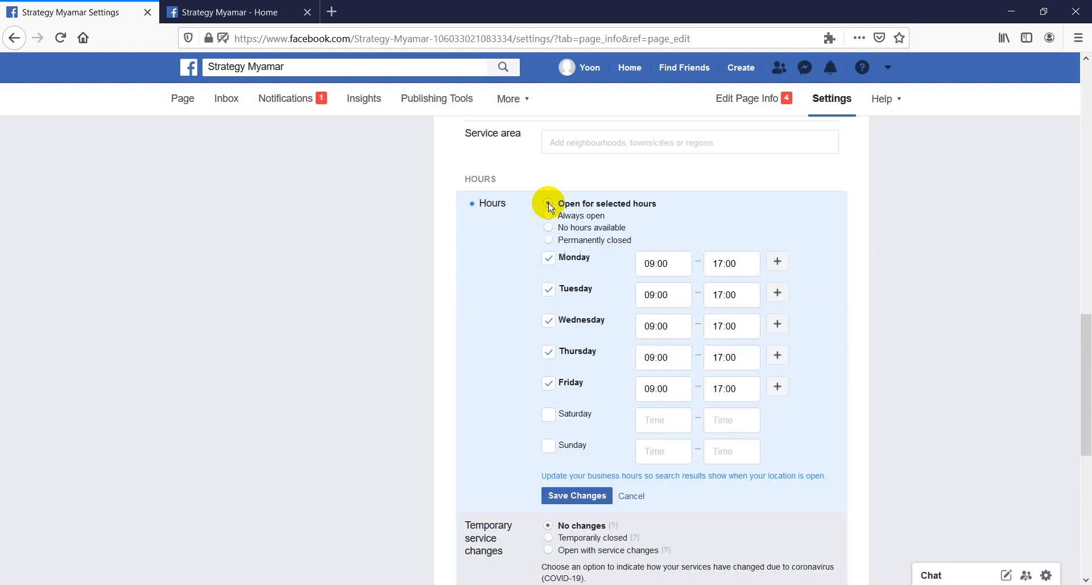
pyautogui.click(548, 240)
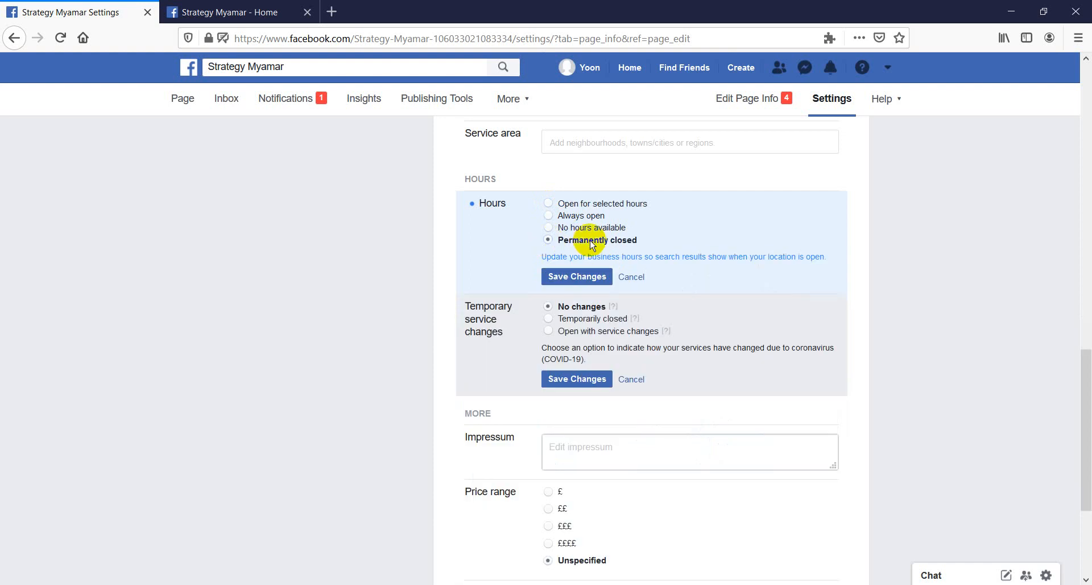
pyautogui.click(550, 205)
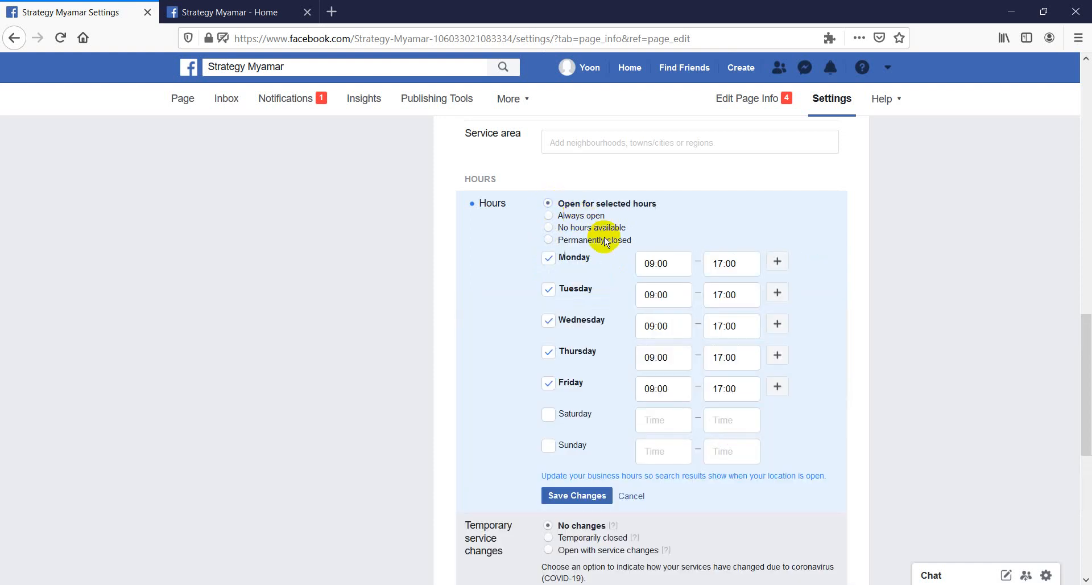
# Save the Monday-to-Friday opening hours and cancel the pending No changes selection under Temporary service changes
pyautogui.scroll(-4, 642, 435)
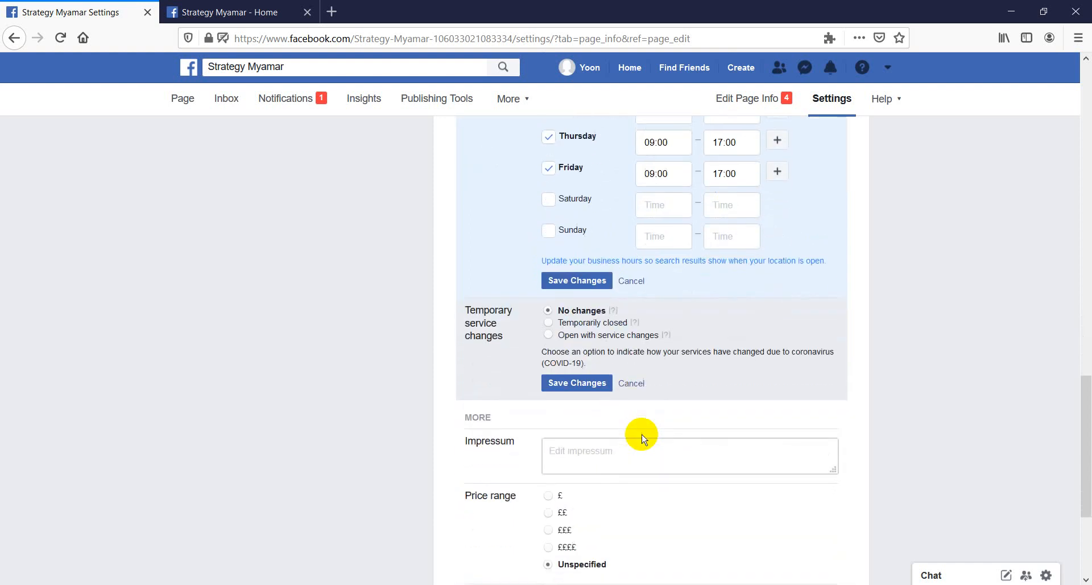
pyautogui.click(574, 279)
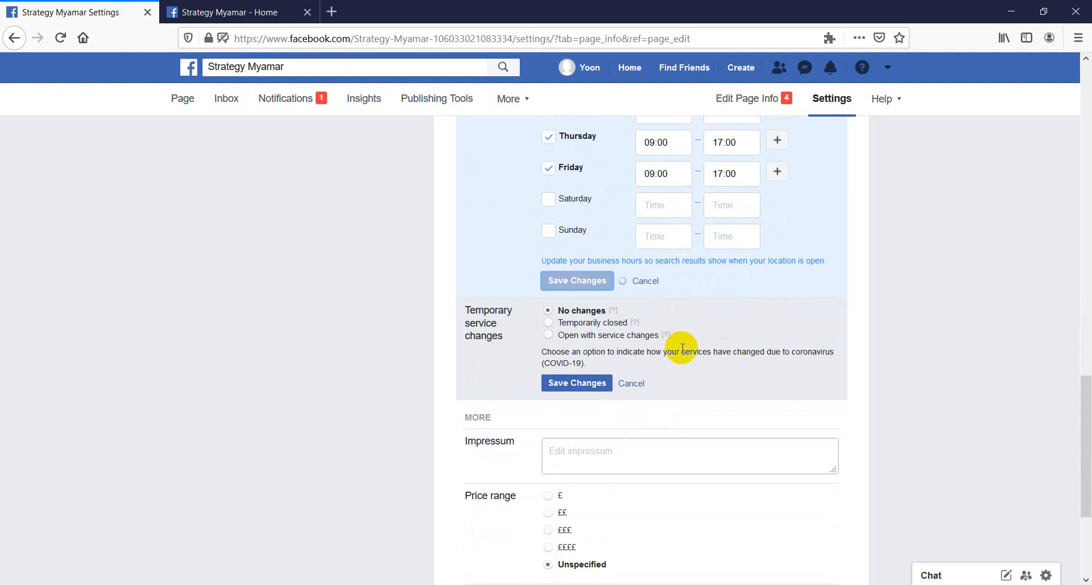
pyautogui.click(635, 382)
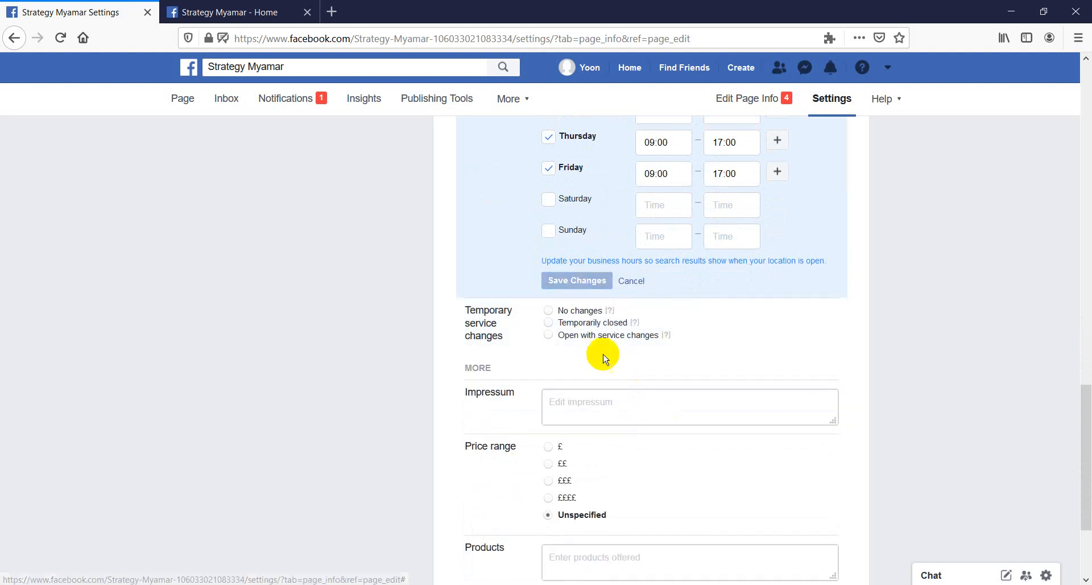
# Set Temporary service changes to Open with service changes, with only Online services and Delivery ticked, and save it
pyautogui.click(554, 312)
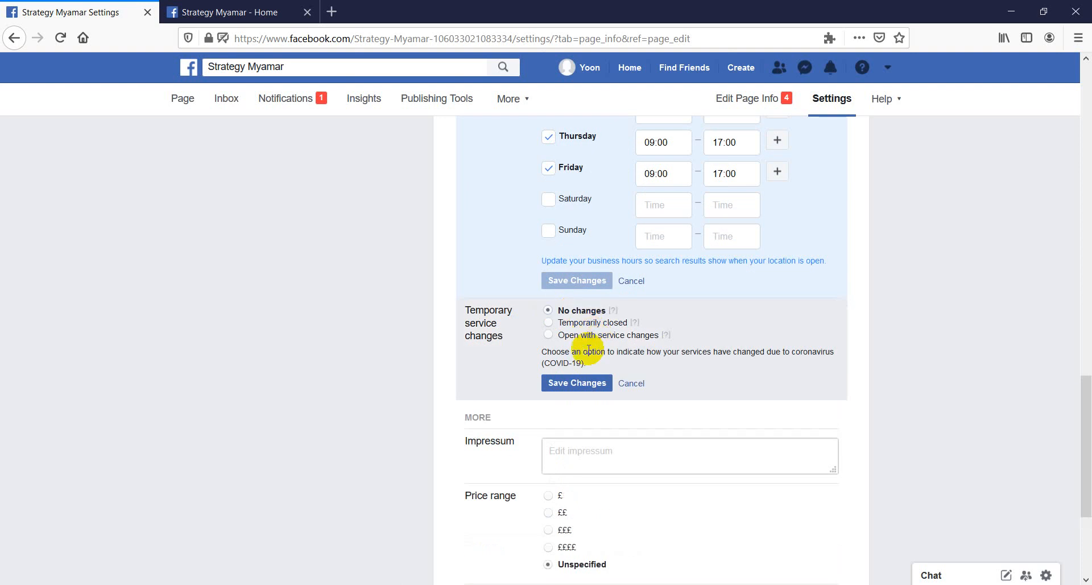
pyautogui.moveTo(619, 368)
pyautogui.mouseDown()
pyautogui.moveTo(658, 375)
pyautogui.moveTo(629, 362)
pyautogui.mouseUp()
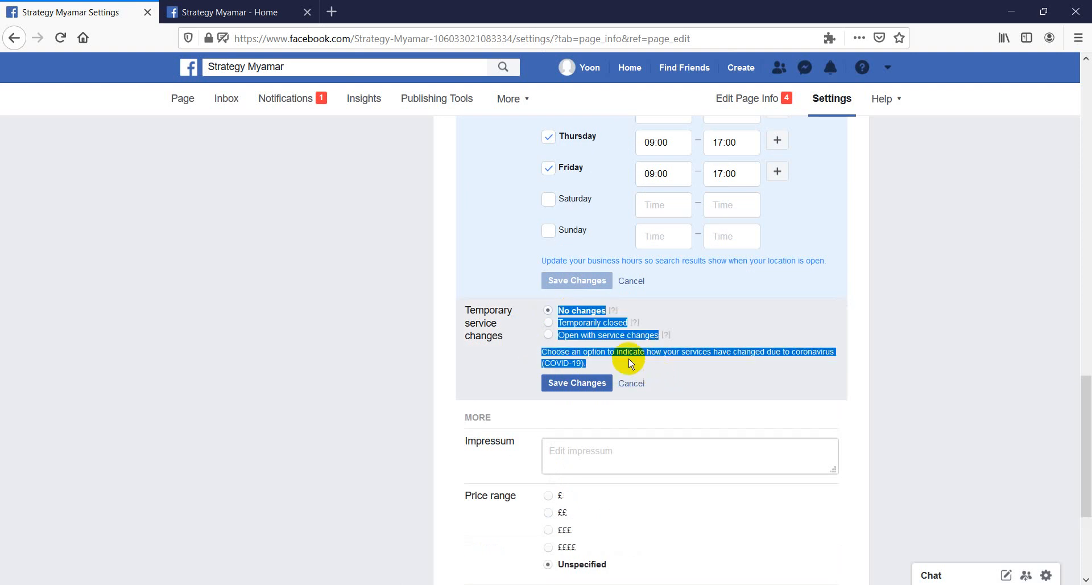
pyautogui.click(626, 359)
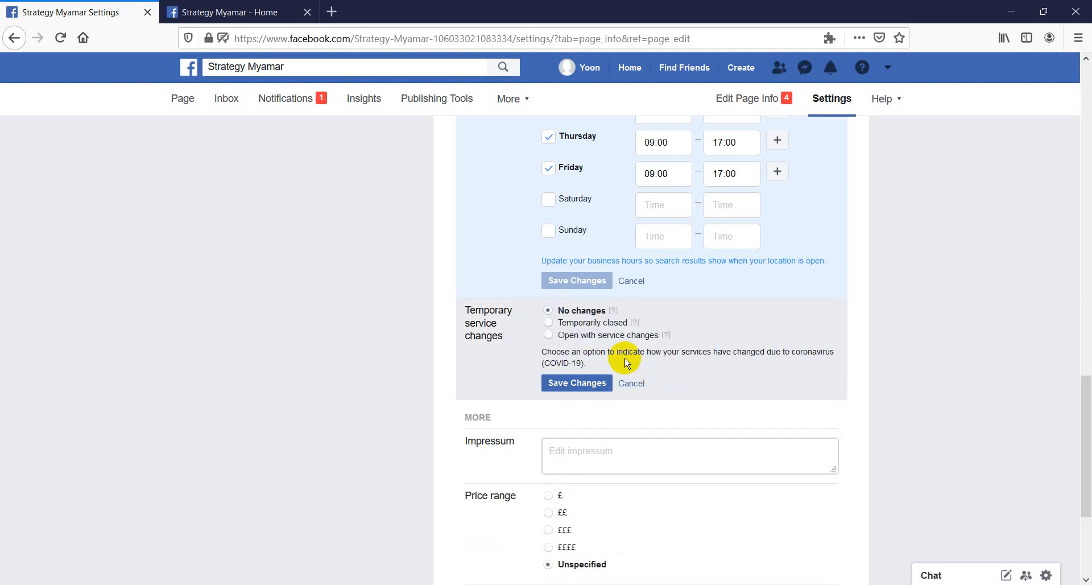
pyautogui.click(580, 340)
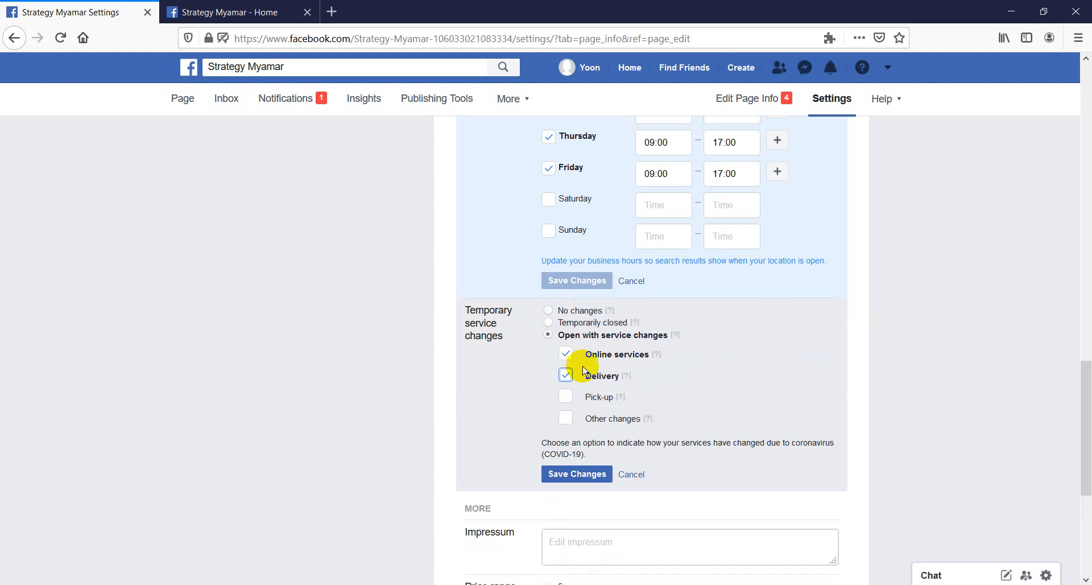
pyautogui.click(565, 419)
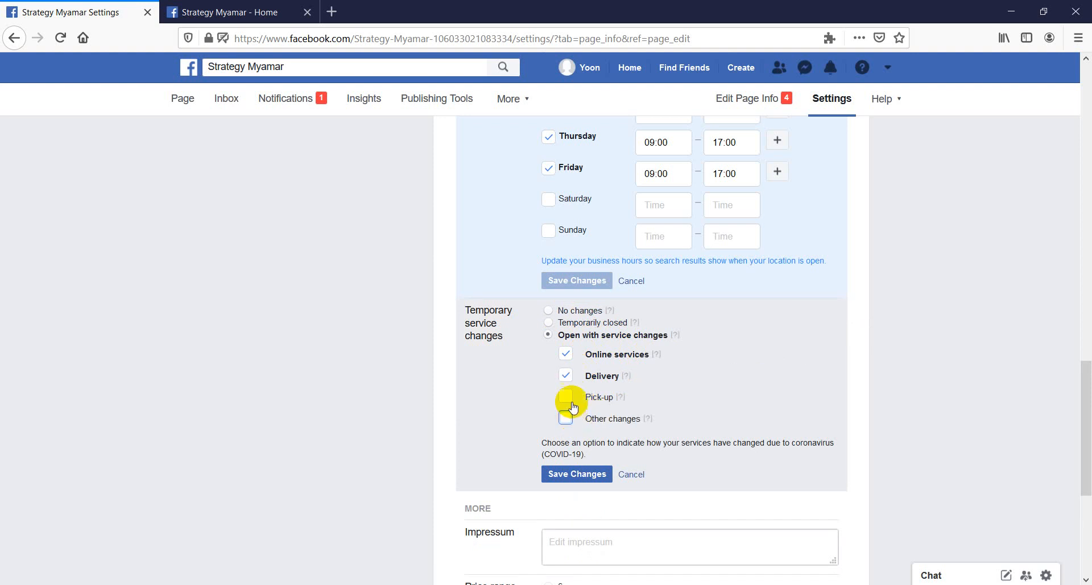
pyautogui.click(566, 356)
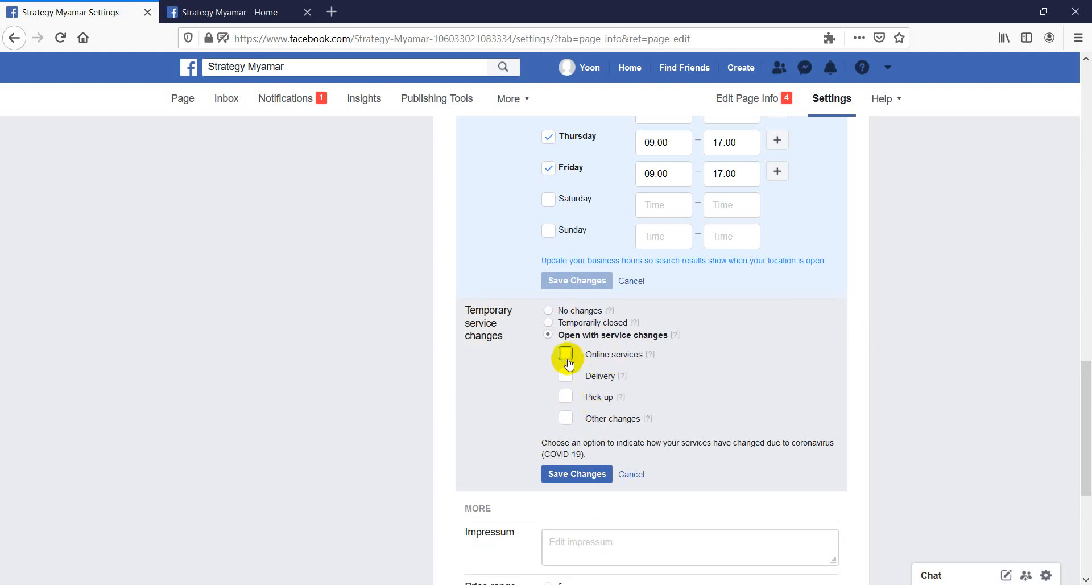
pyautogui.click(565, 354)
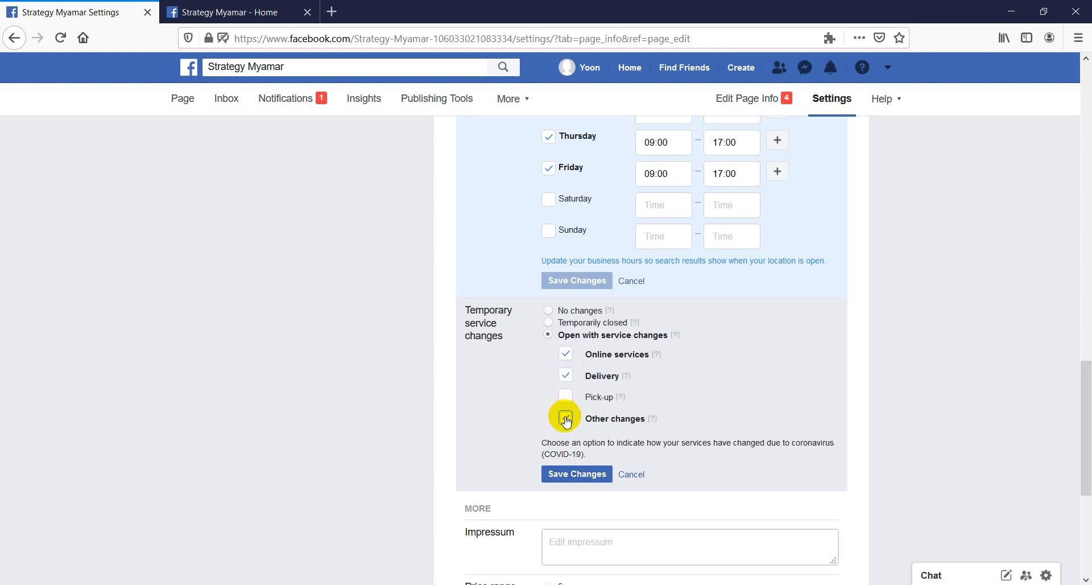
pyautogui.click(566, 417)
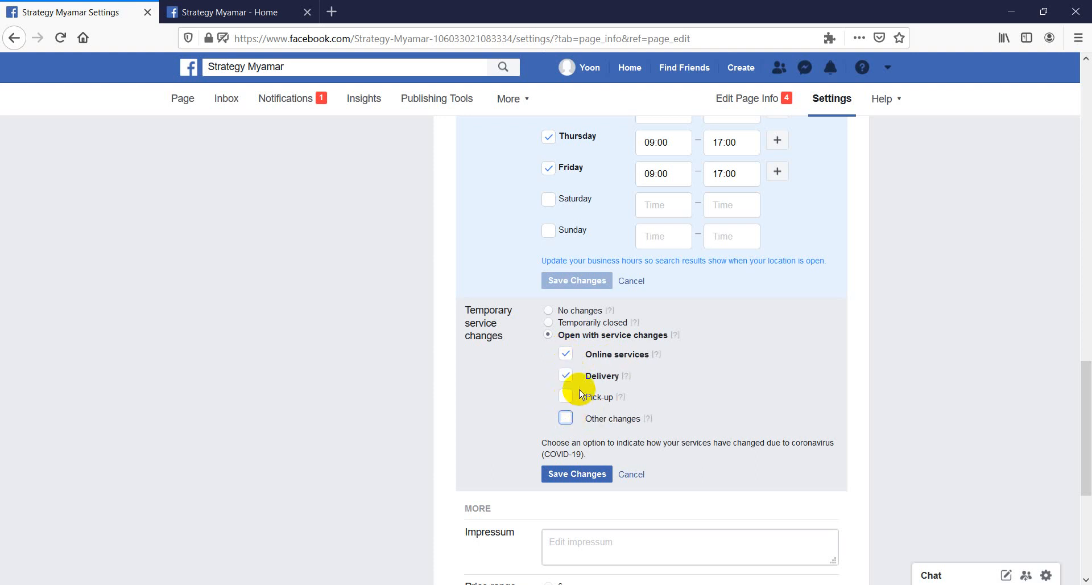
pyautogui.scroll(-1, 580, 418)
pyautogui.click(573, 425)
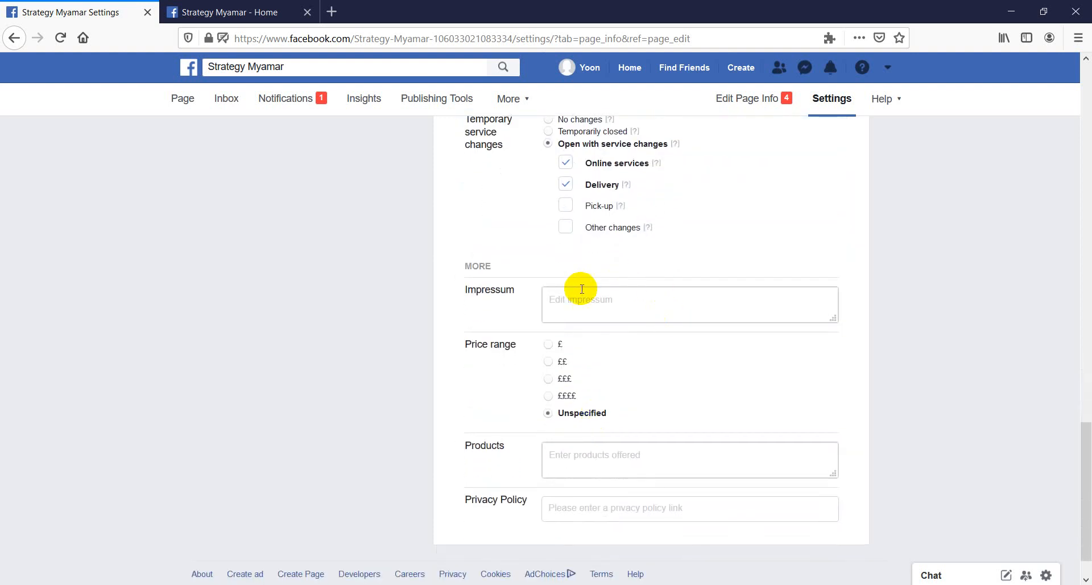
# Open the Impressum field to read its explanatory note and cancel the edit without entering anything
pyautogui.click(581, 290)
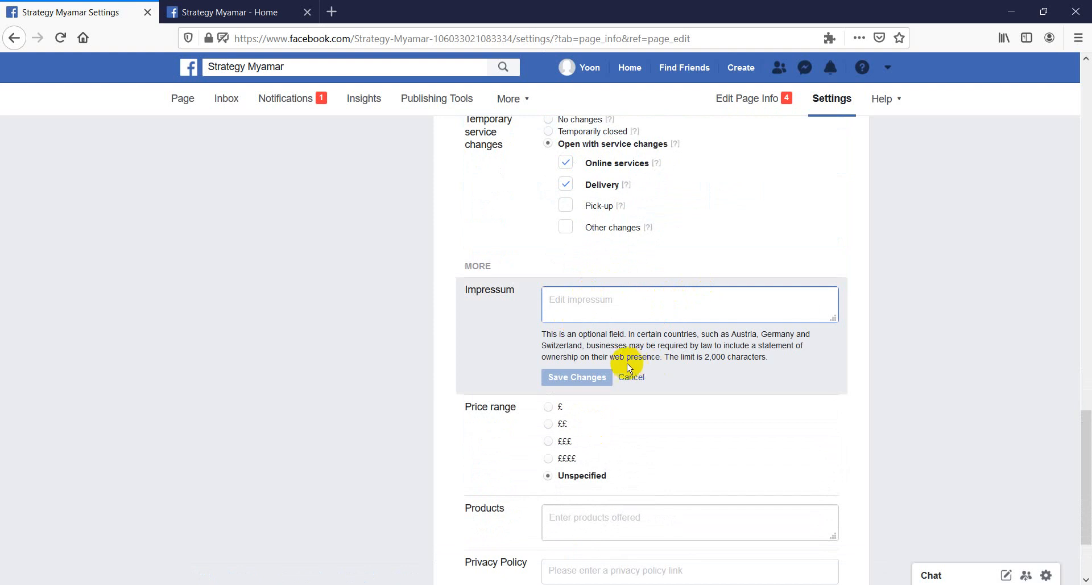
pyautogui.click(633, 376)
pyautogui.scroll(-2, 614, 418)
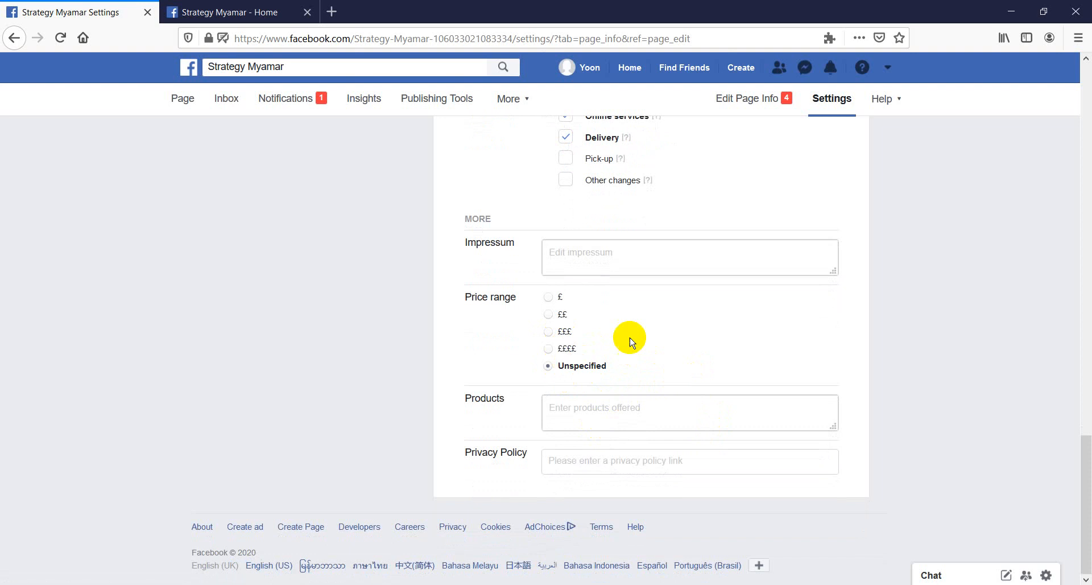
# Review the Page Info form, examining the description, categories, contact fields, hours, temporary service changes and the remaining optional fields
pyautogui.scroll(8, 610, 334)
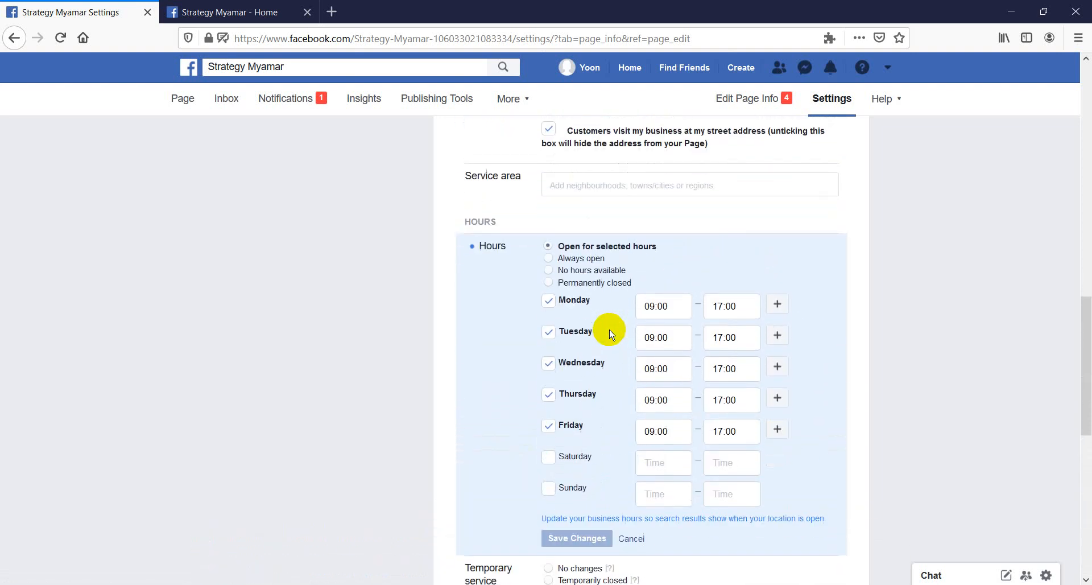
pyautogui.scroll(-8, 611, 334)
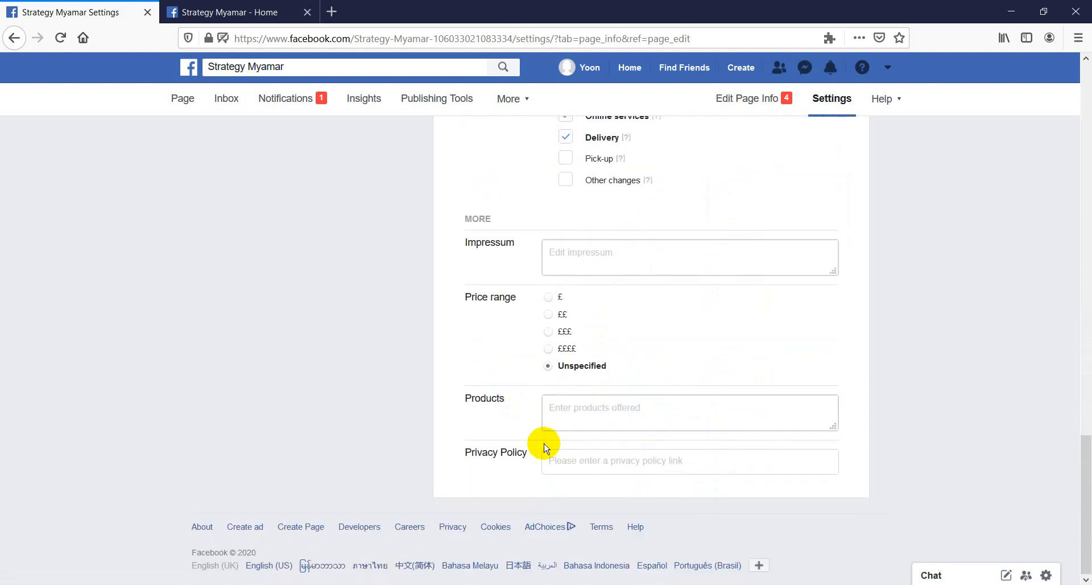
pyautogui.scroll(15, 566, 345)
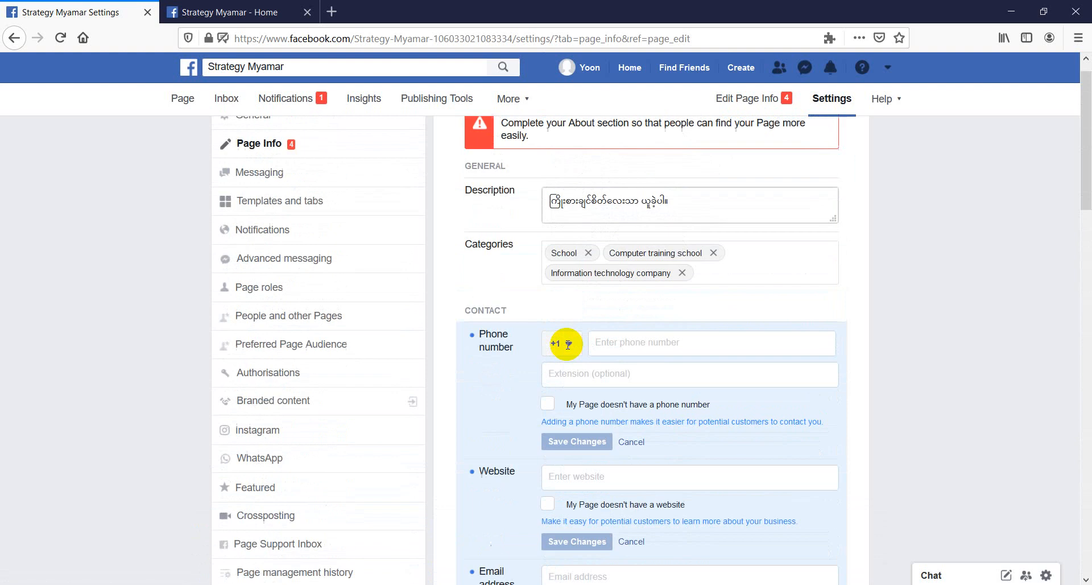
pyautogui.scroll(-2, 569, 348)
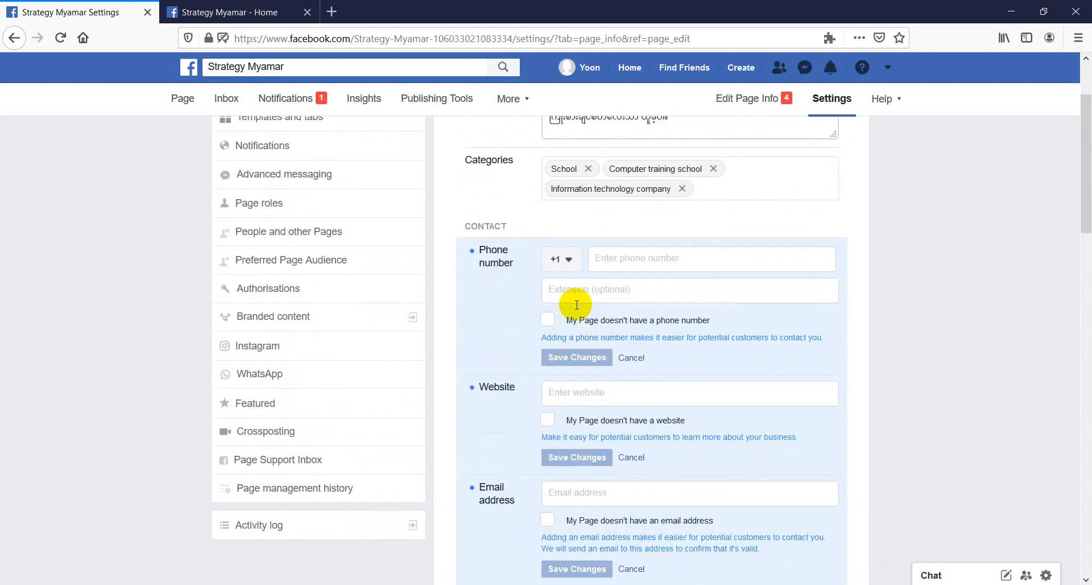
pyautogui.click(606, 260)
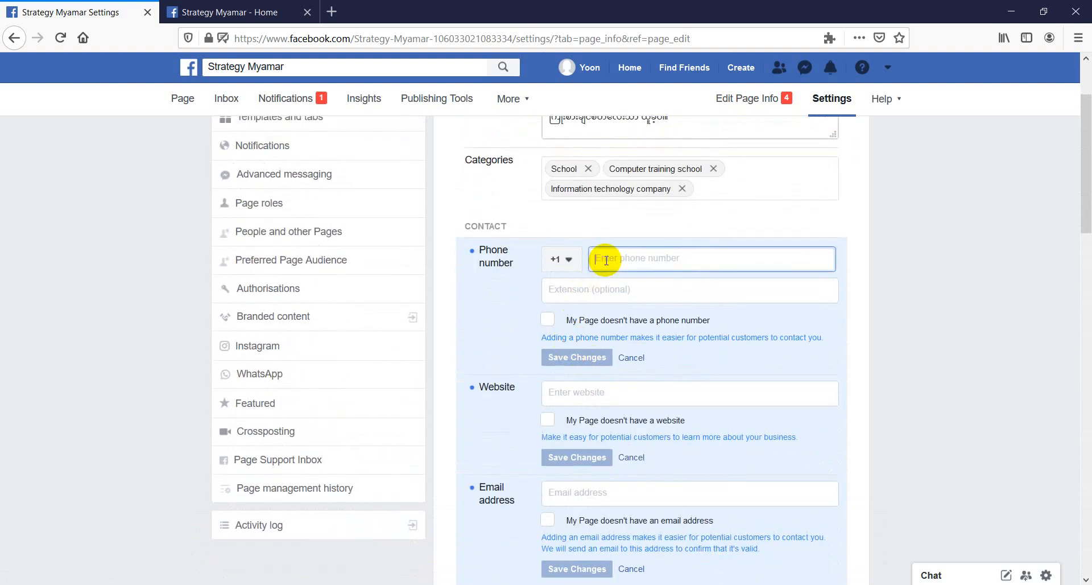
pyautogui.scroll(2, 605, 260)
pyautogui.scroll(-15, 606, 261)
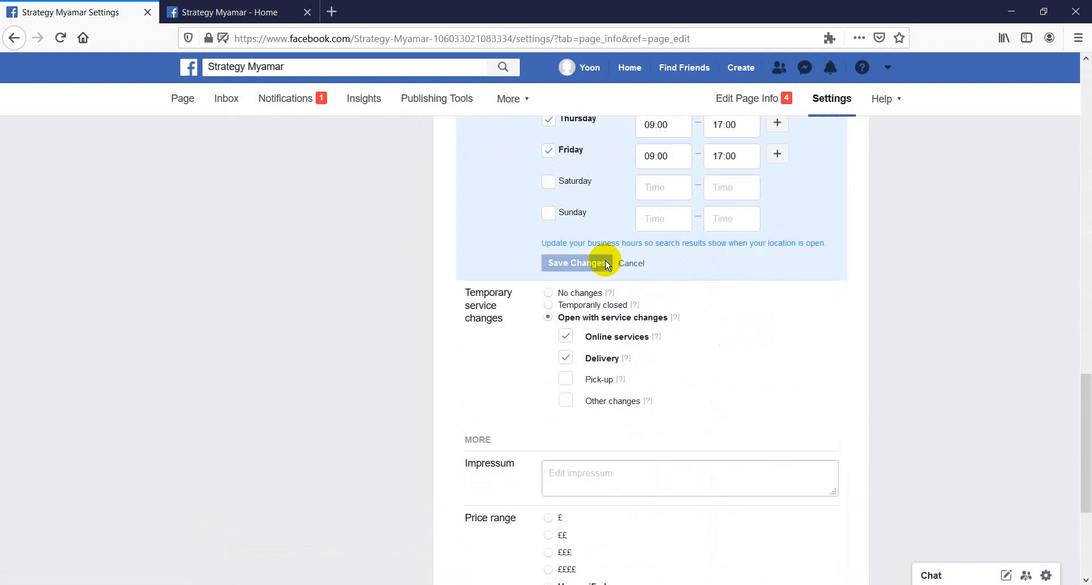
pyautogui.scroll(15, 605, 260)
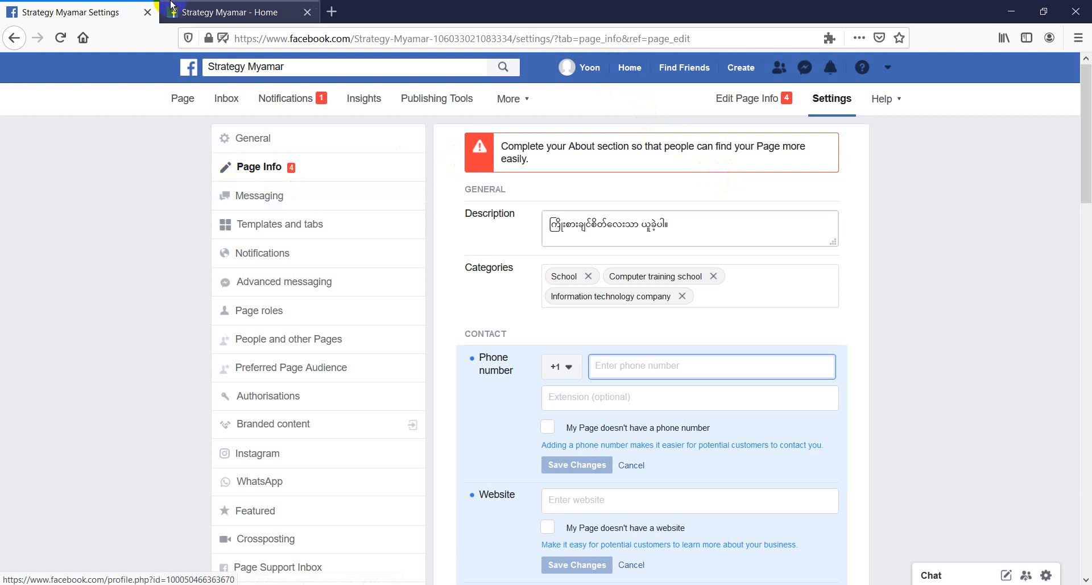
# Switch to the Page's own browser tab, open its About section and review the map, hours, business info and contact details
pyautogui.click(215, 11)
pyautogui.scroll(-3, 508, 307)
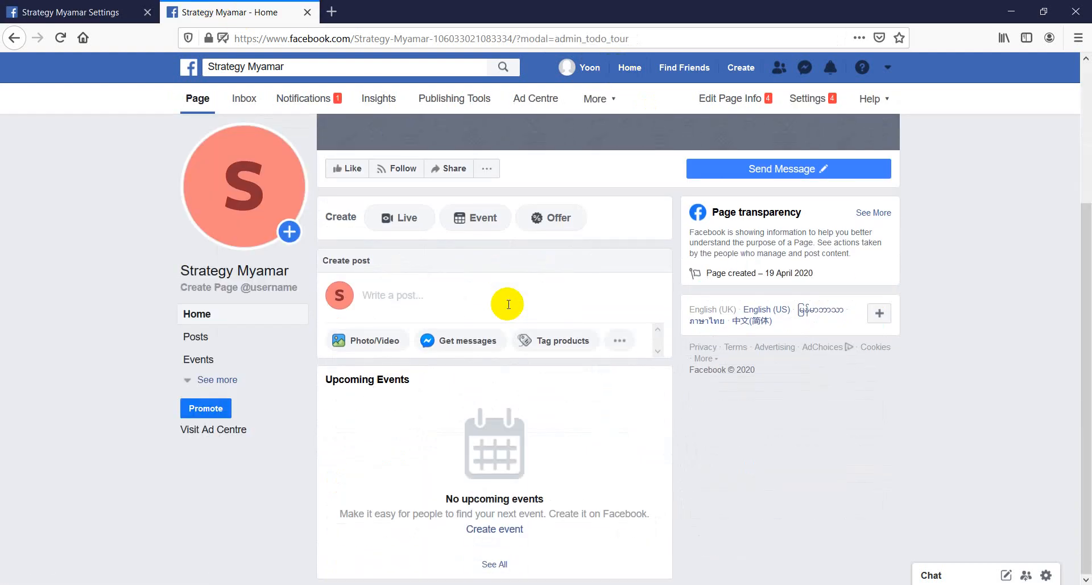
pyautogui.click(226, 385)
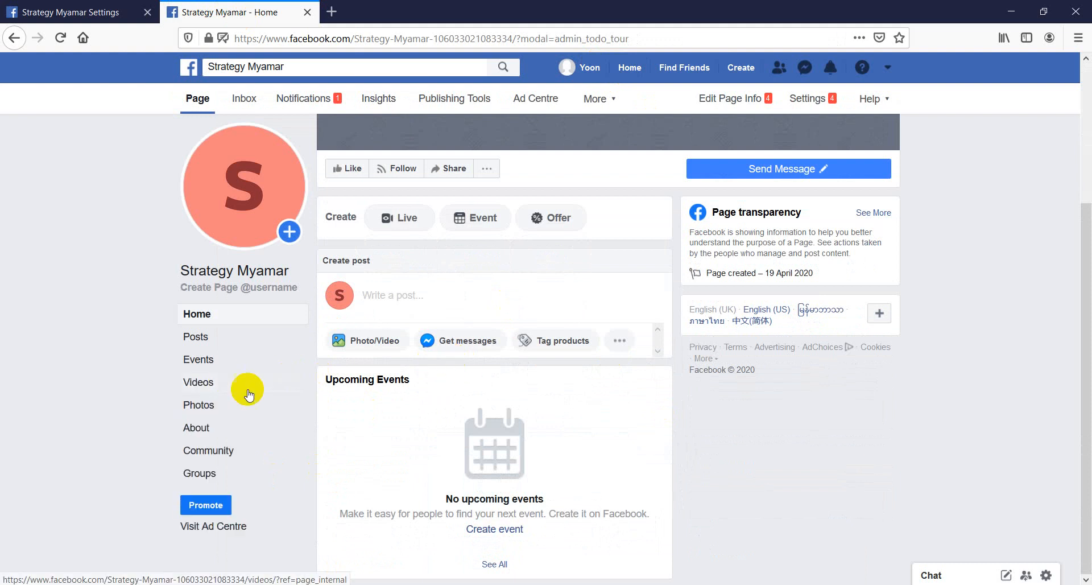
pyautogui.click(204, 435)
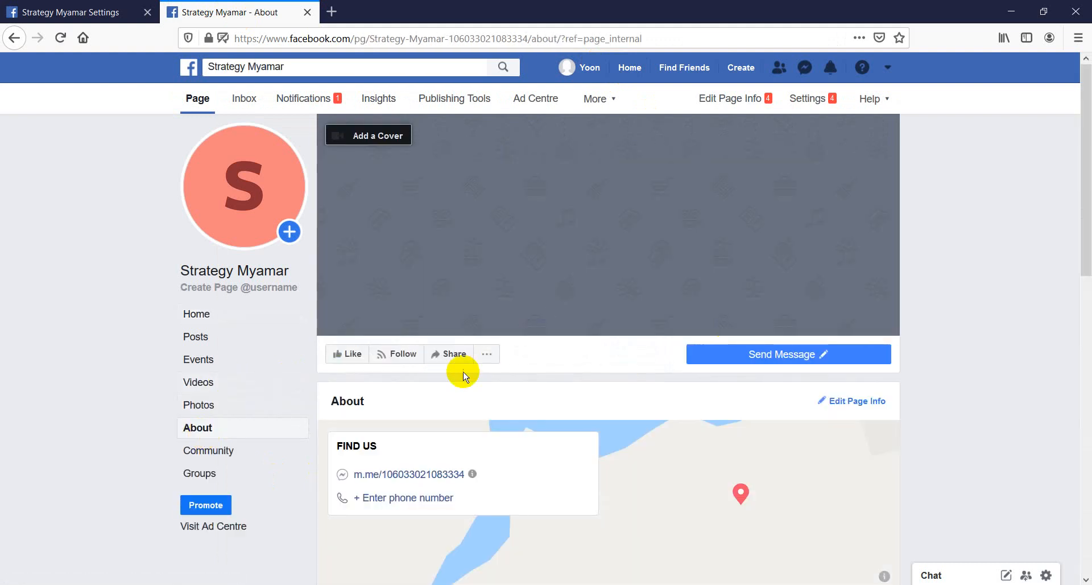
pyautogui.scroll(-5, 464, 375)
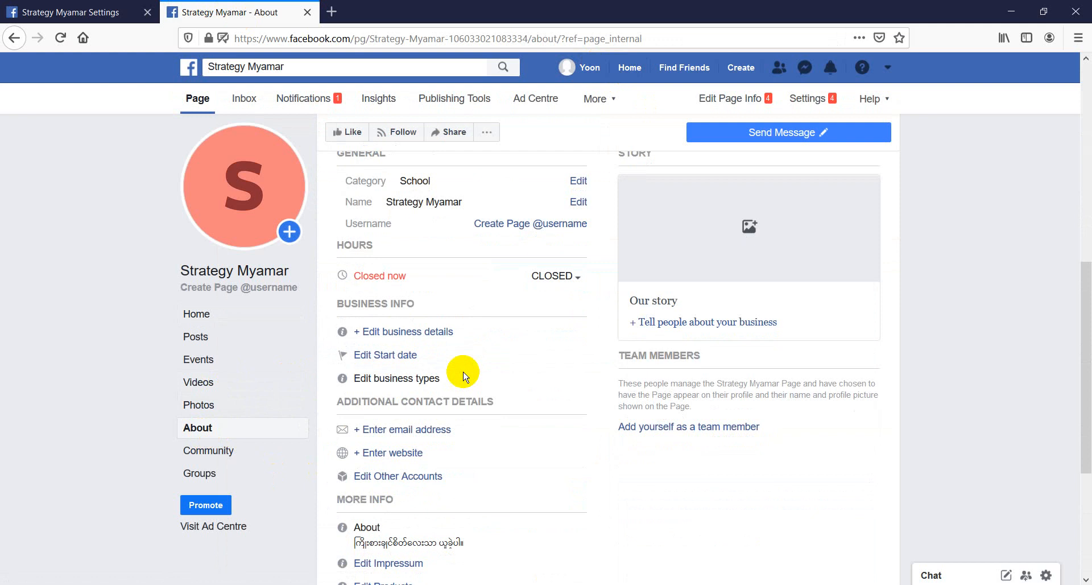
pyautogui.scroll(-4, 464, 376)
pyautogui.scroll(10, 461, 370)
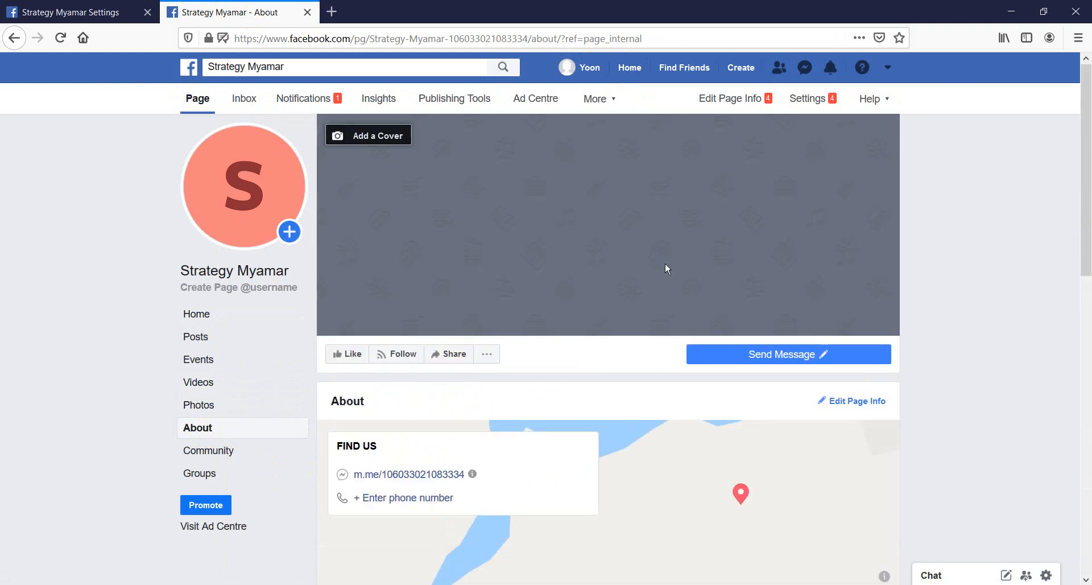